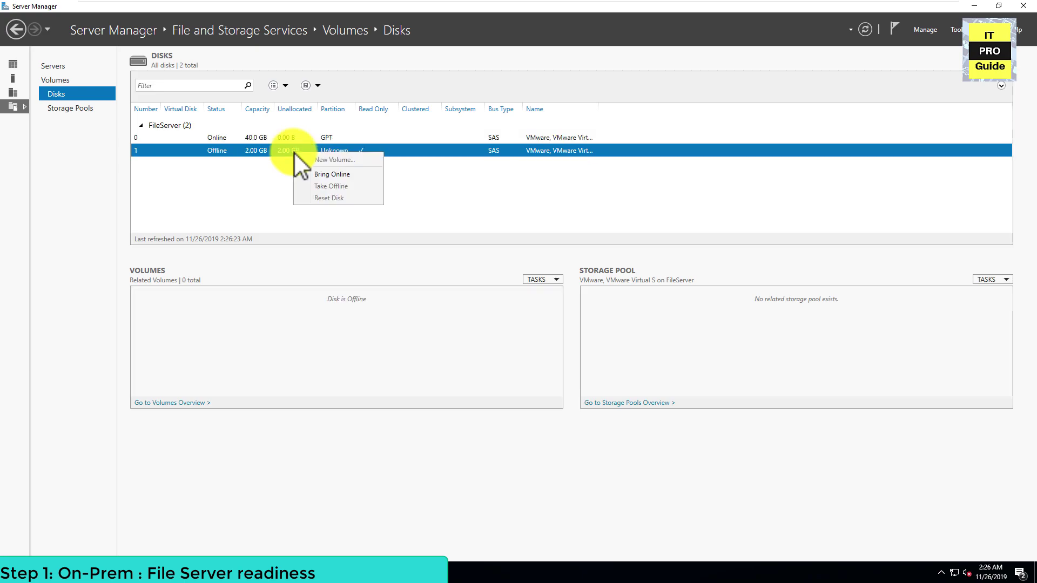
- Bring disk 1 online and start a GPT volume on it, keeping the full 1.97 GB and drive letter E
{"action": "left_click", "coordinate": [307, 172]}
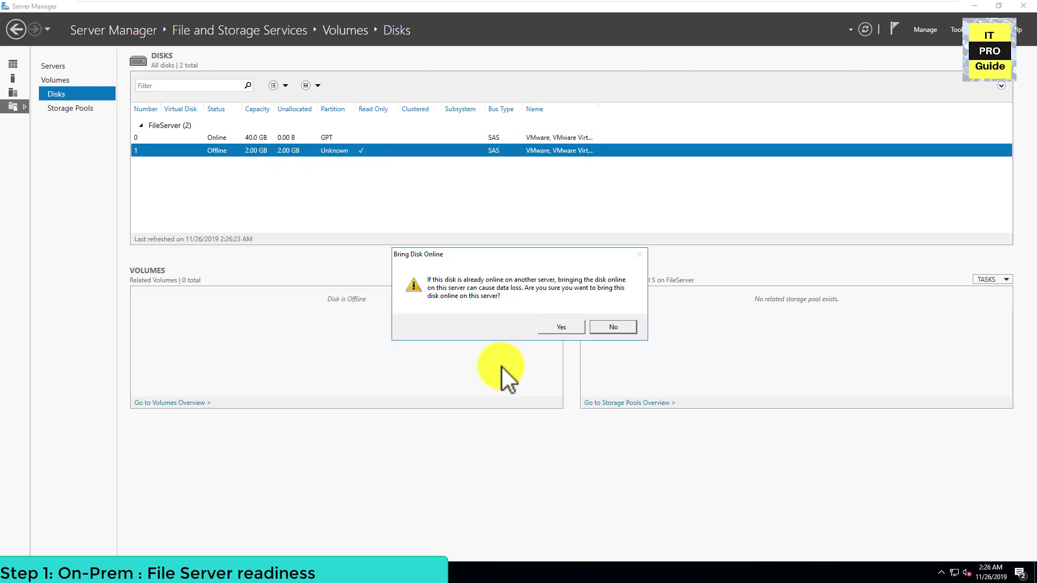
{"action": "left_click", "coordinate": [557, 326]}
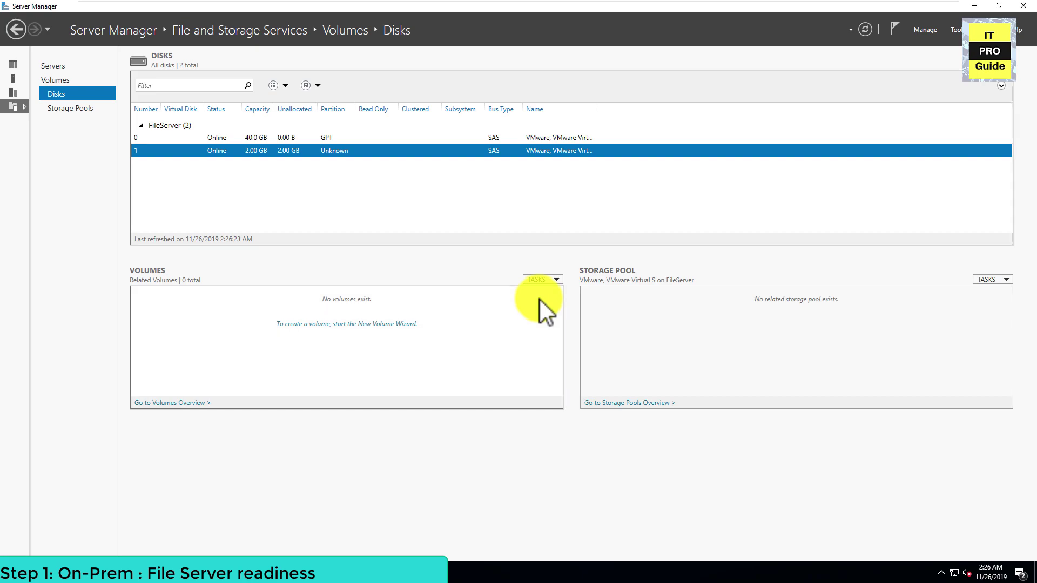
{"action": "right_click", "coordinate": [412, 154]}
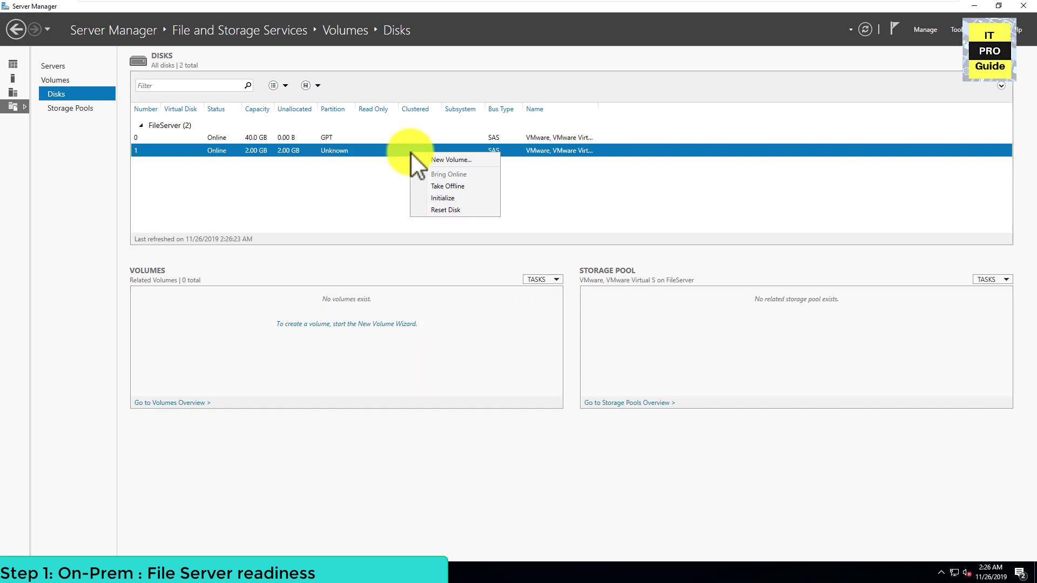
{"action": "left_click", "coordinate": [423, 159]}
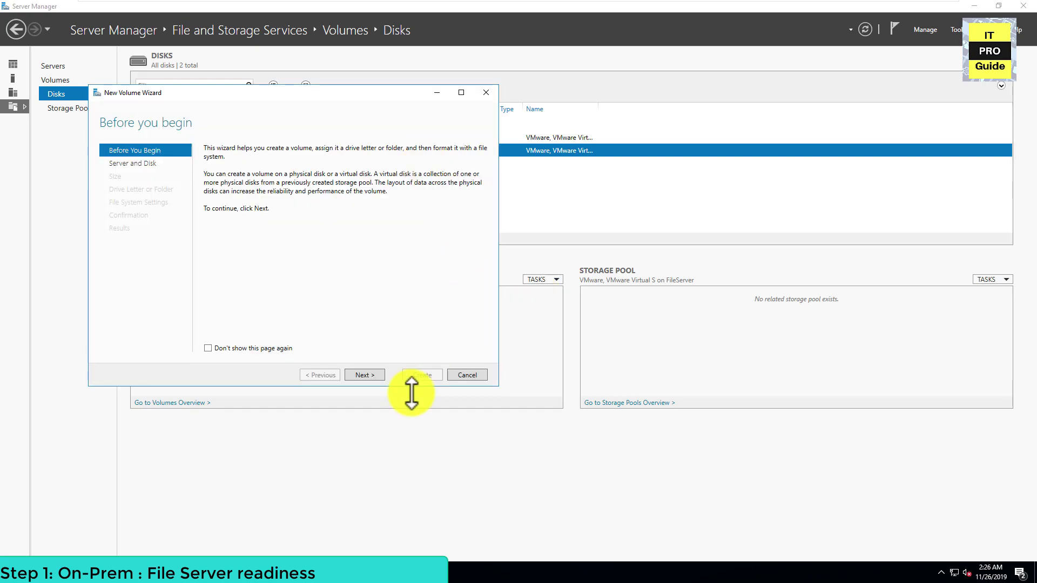
{"action": "left_click", "coordinate": [366, 374]}
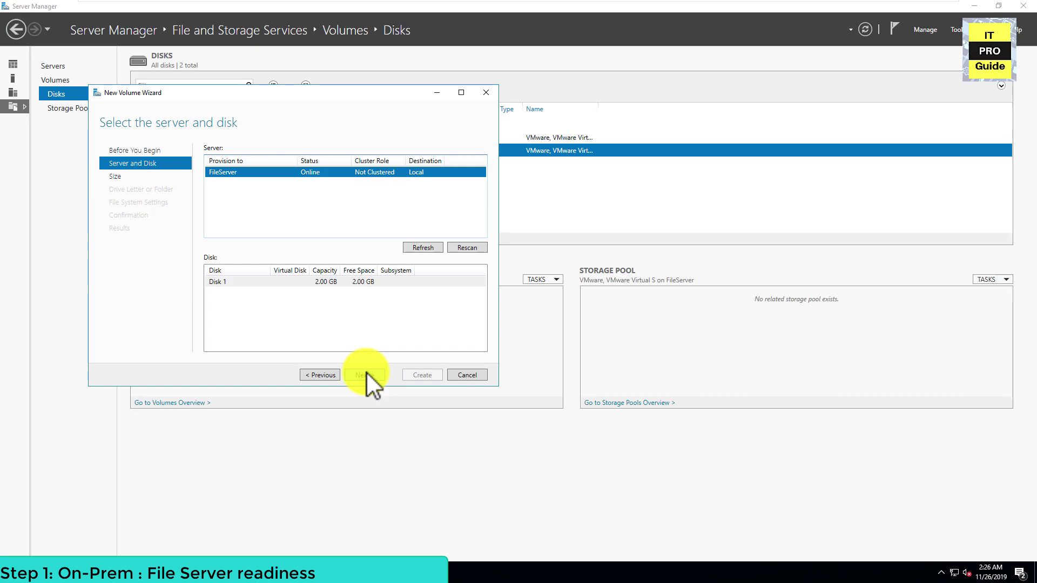
{"action": "left_click", "coordinate": [366, 373]}
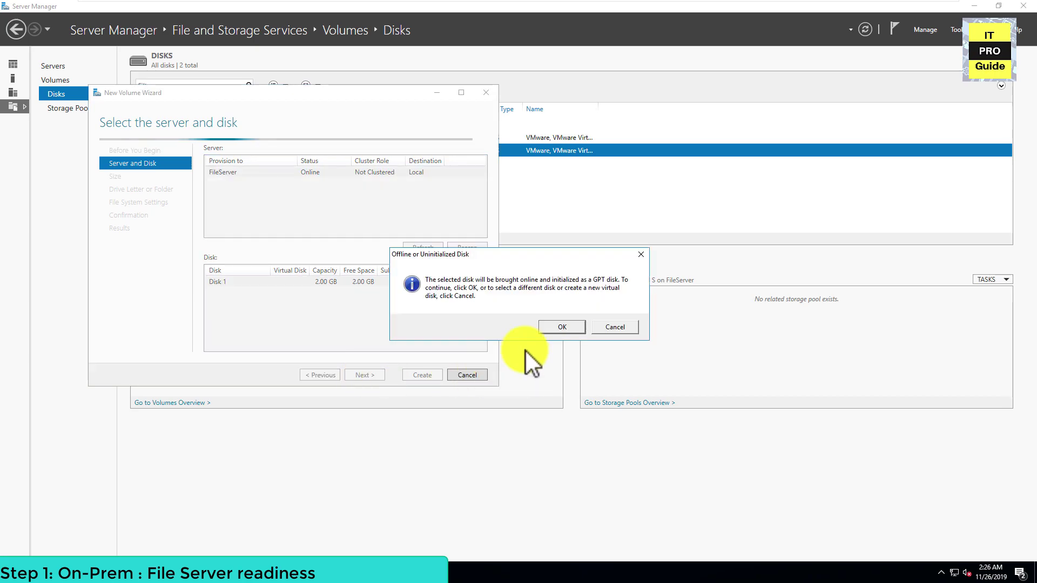
{"action": "left_click", "coordinate": [552, 329]}
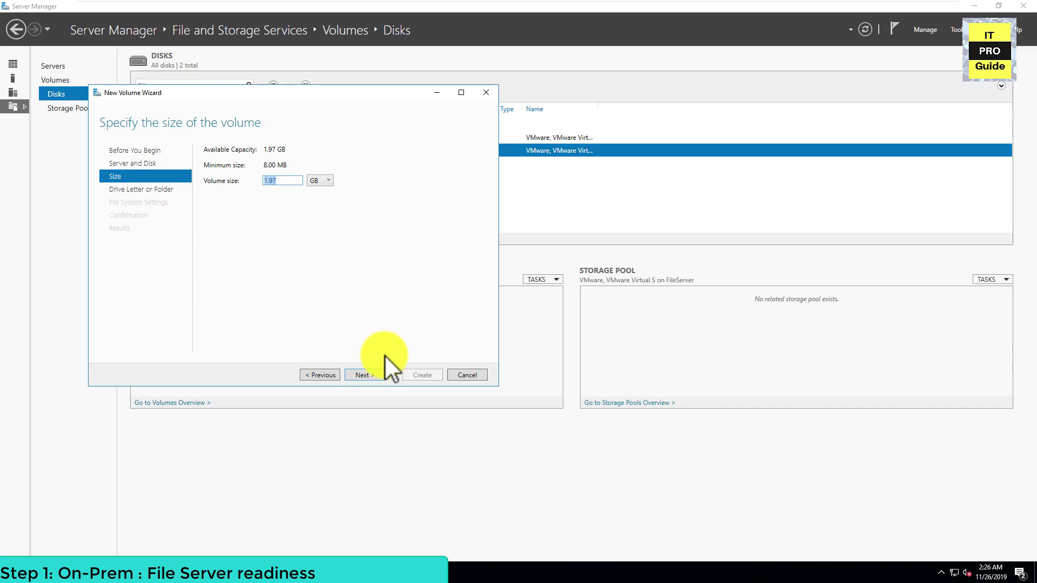
{"action": "left_click", "coordinate": [367, 374]}
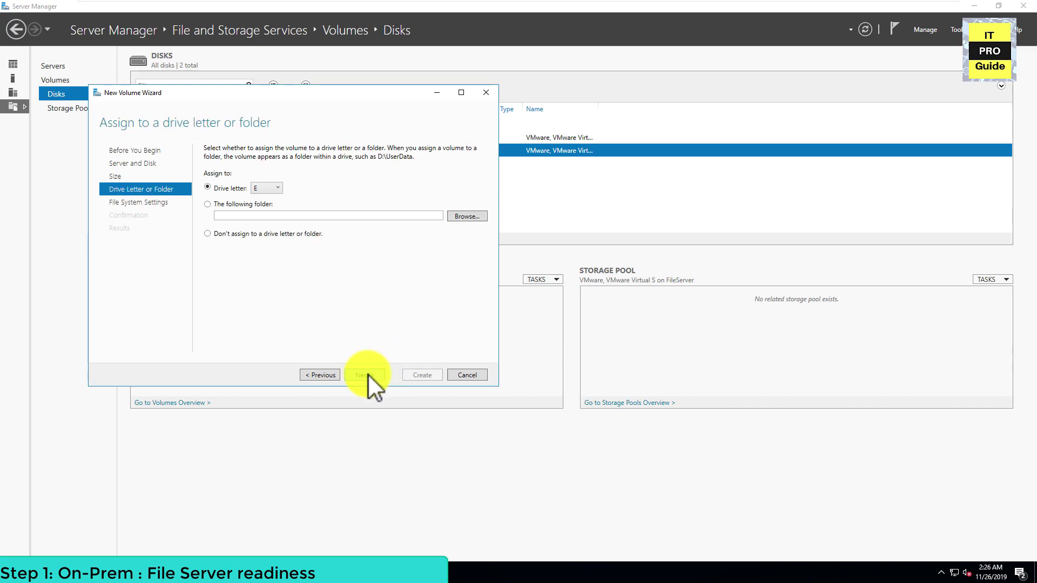
{"action": "left_click", "coordinate": [367, 374]}
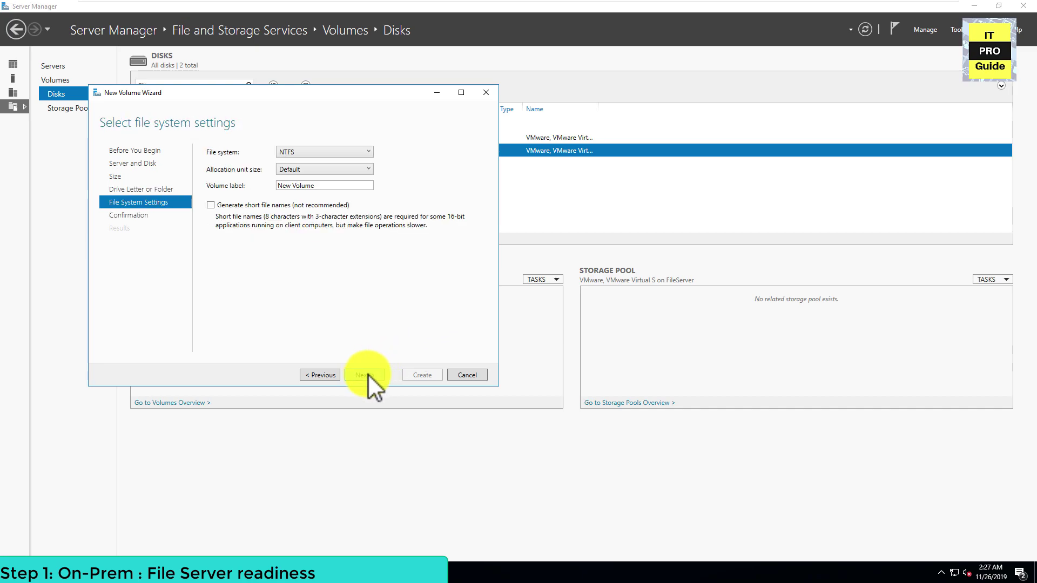
- Label the volume FileShare, keep NTFS, and create it
{"action": "left_click_drag", "start_coordinate": [325, 186], "coordinate": [274, 182]}
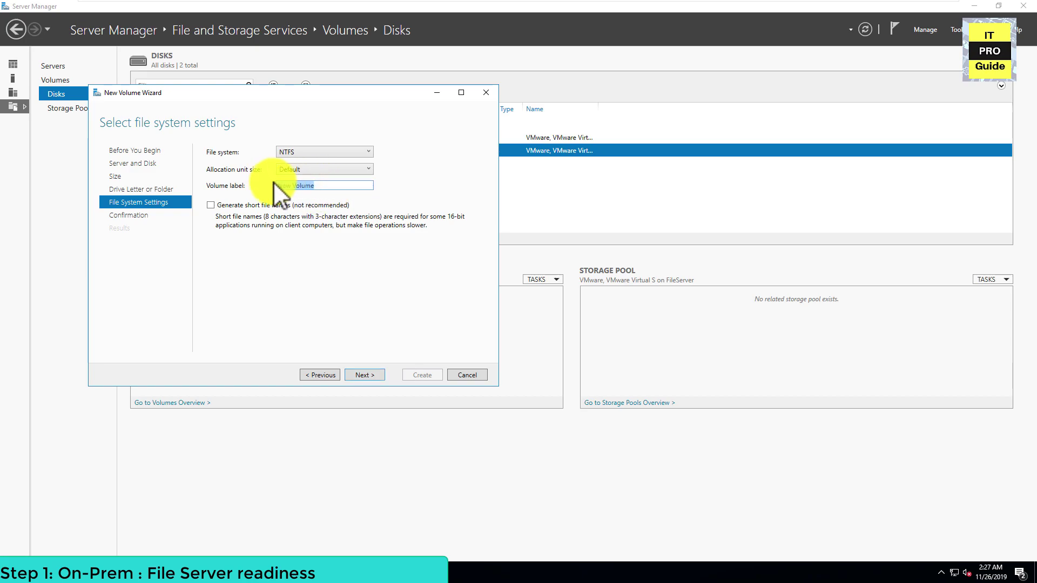
{"action": "type", "text": "File"}
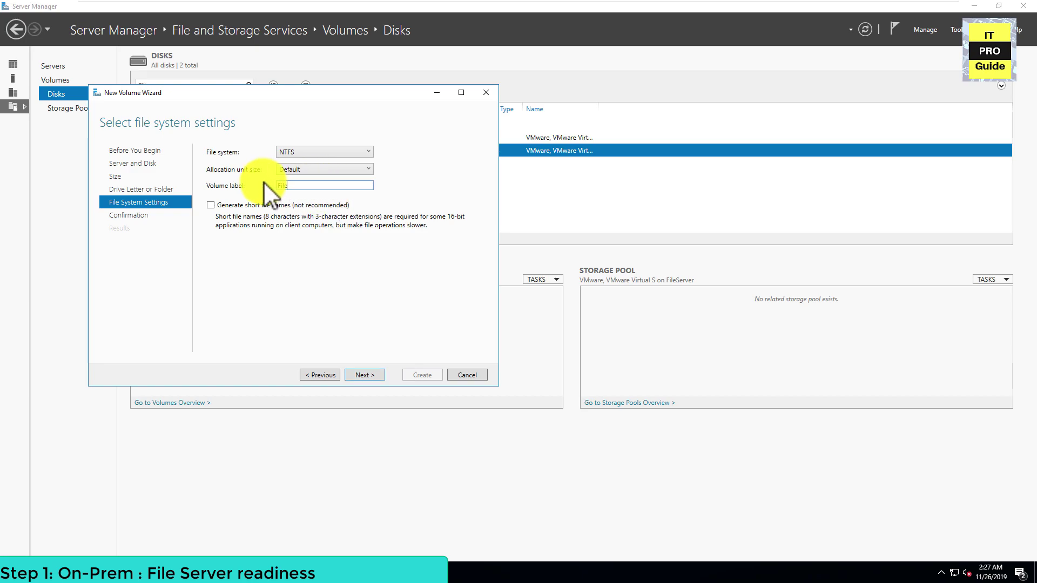
{"action": "type", "text": "Share"}
{"action": "left_click", "coordinate": [356, 374]}
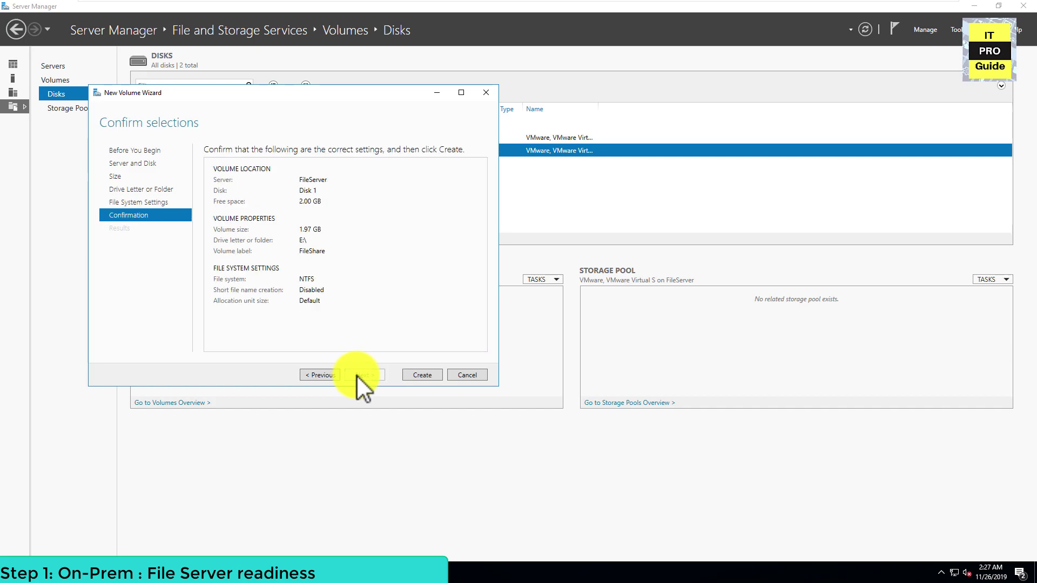
{"action": "left_click", "coordinate": [419, 375]}
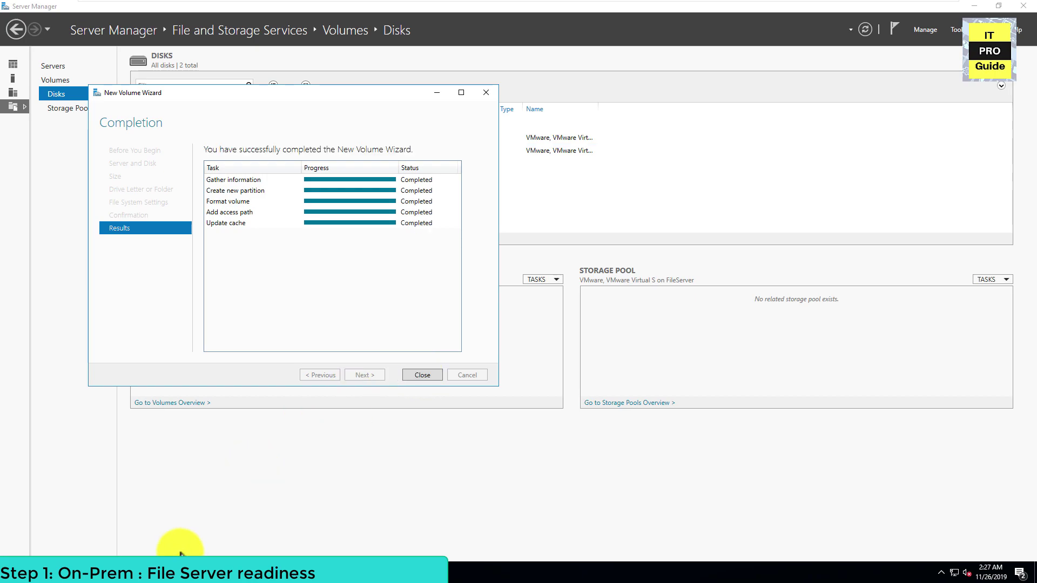
{"action": "left_click", "coordinate": [425, 374]}
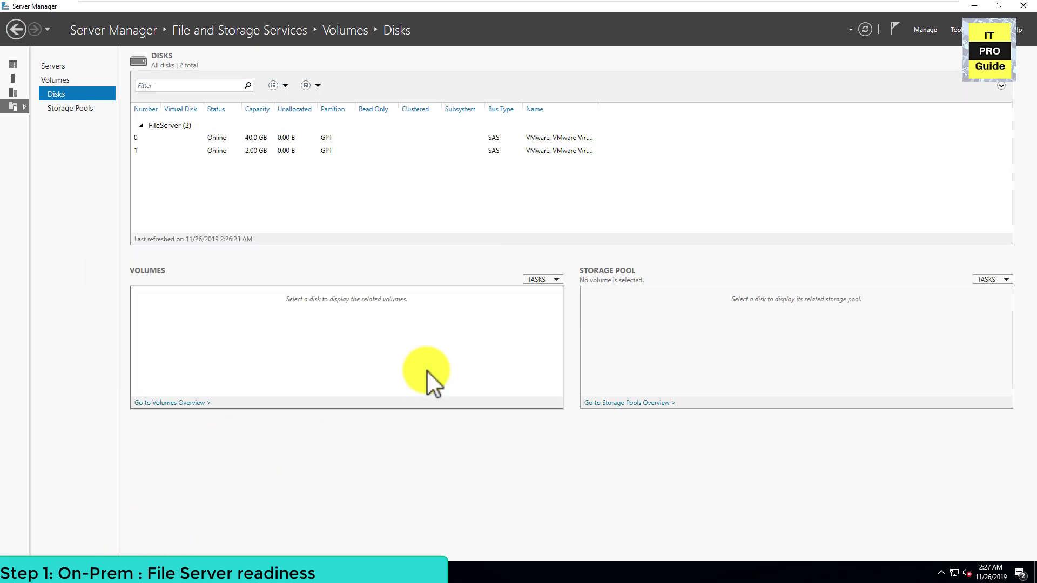
- Open the FileShare (E:) drive from This PC in File Explorer
{"action": "left_click", "coordinate": [119, 572]}
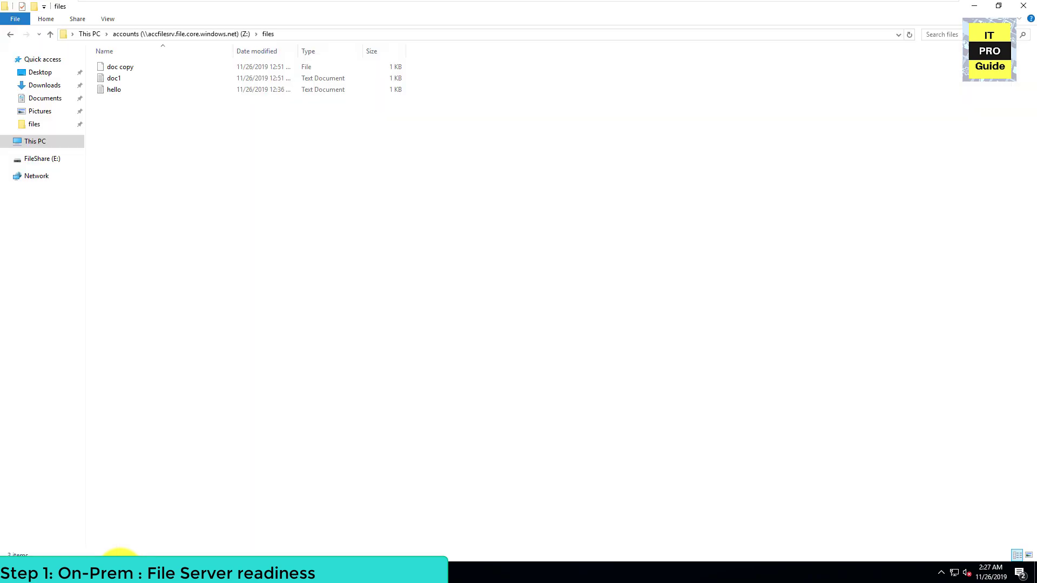
{"action": "left_click", "coordinate": [41, 143]}
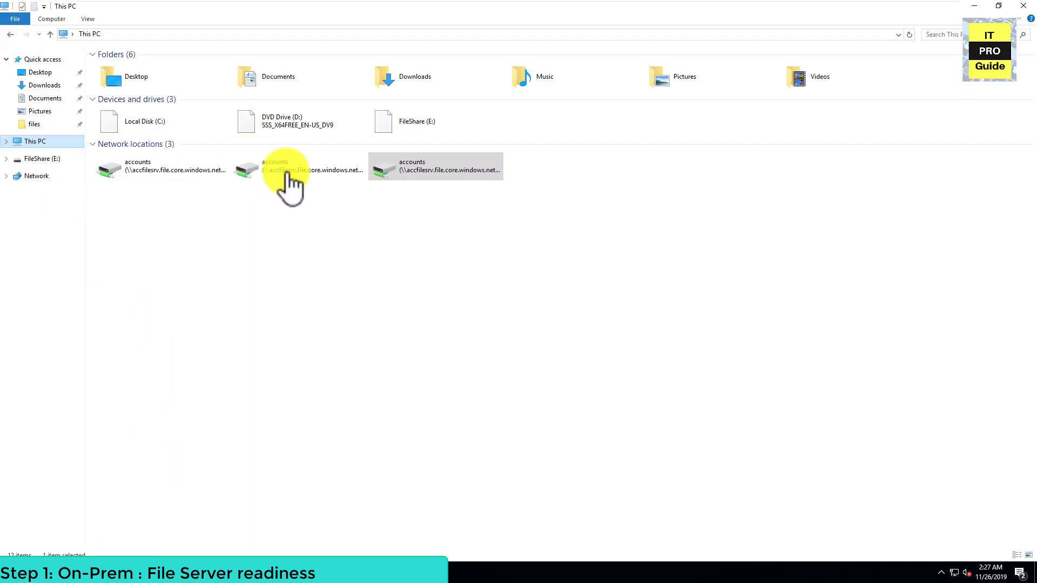
{"action": "left_click", "coordinate": [424, 123]}
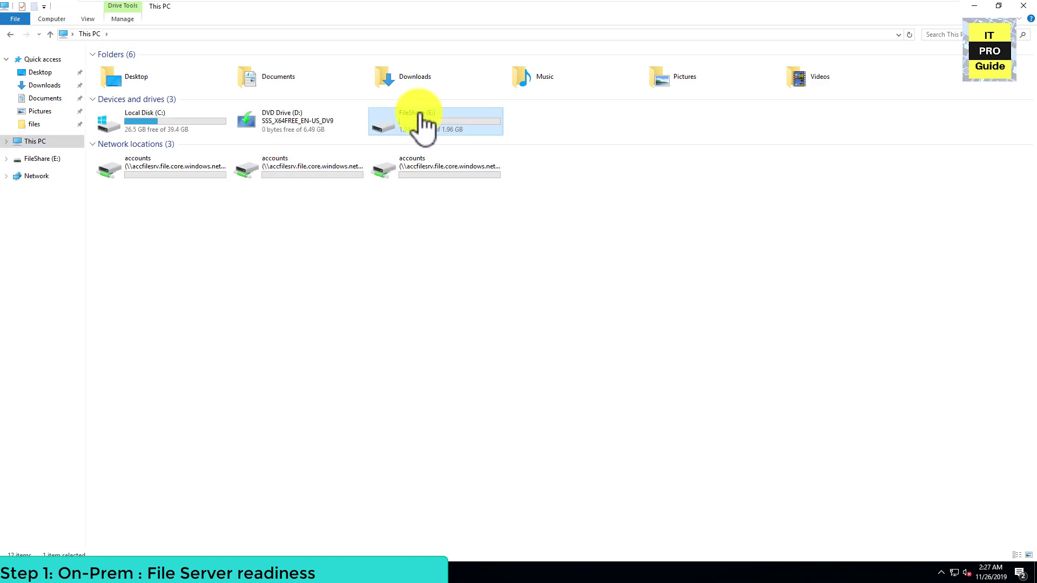
{"action": "double_click", "coordinate": [449, 106]}
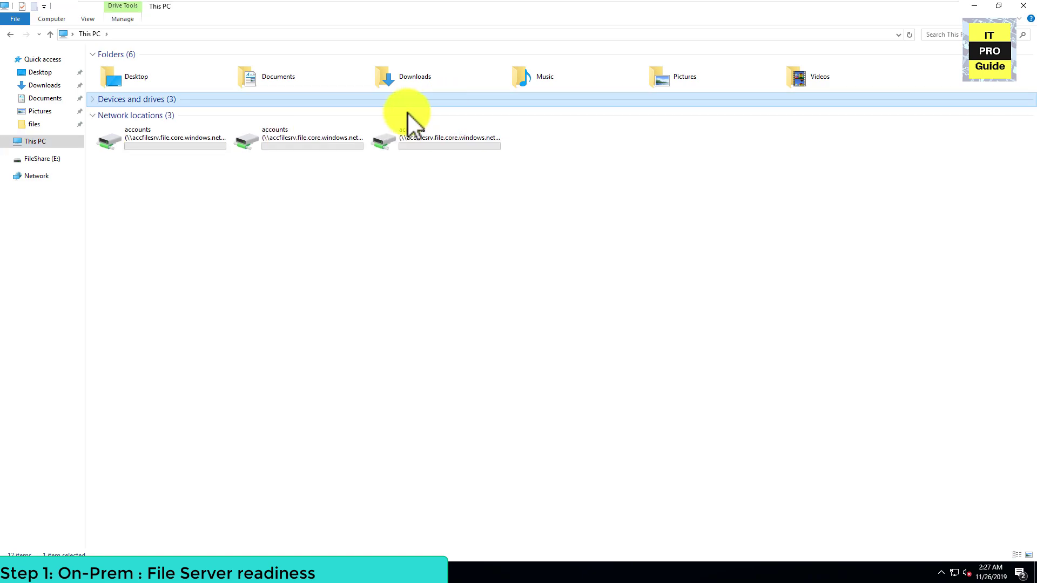
{"action": "left_click", "coordinate": [93, 101]}
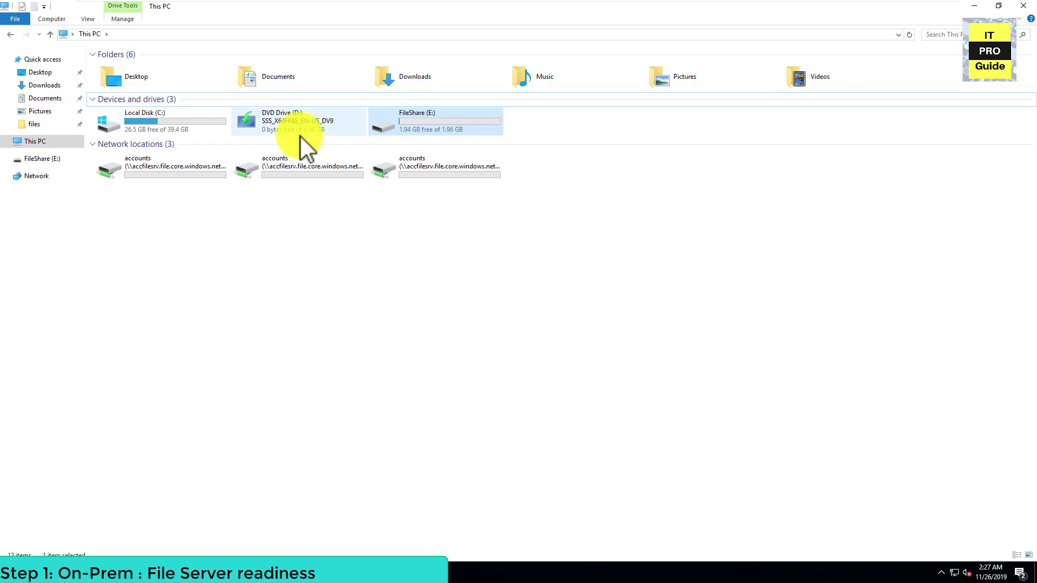
{"action": "double_click", "coordinate": [426, 132]}
- Create a text document named helllo on E: and save its contents
{"action": "right_click", "coordinate": [304, 114]}
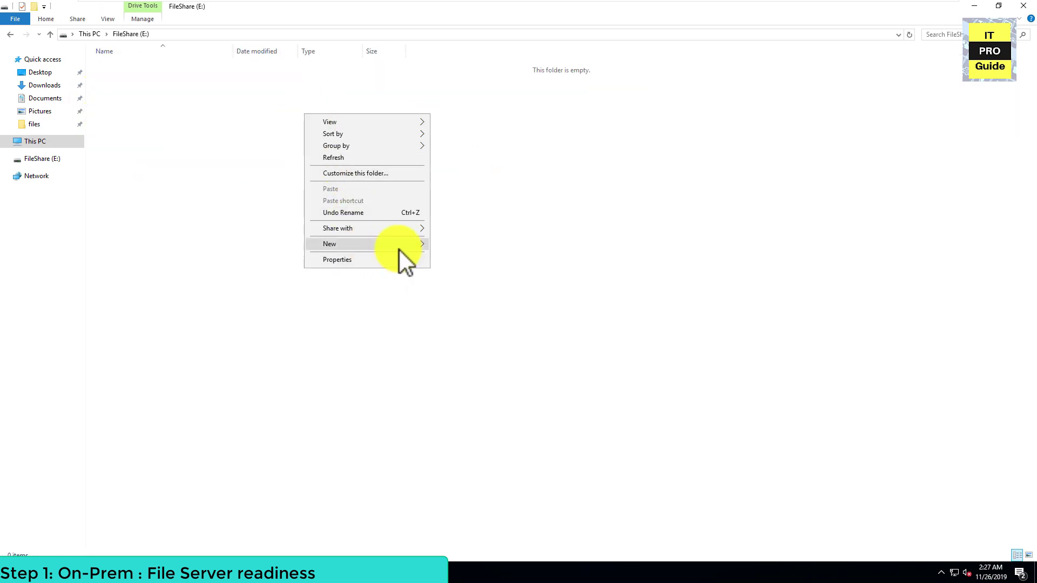
{"action": "mouse_move", "coordinate": [402, 244]}
{"action": "left_click", "coordinate": [458, 309]}
{"action": "type", "text": "helllo"}
{"action": "key", "text": "Return"}
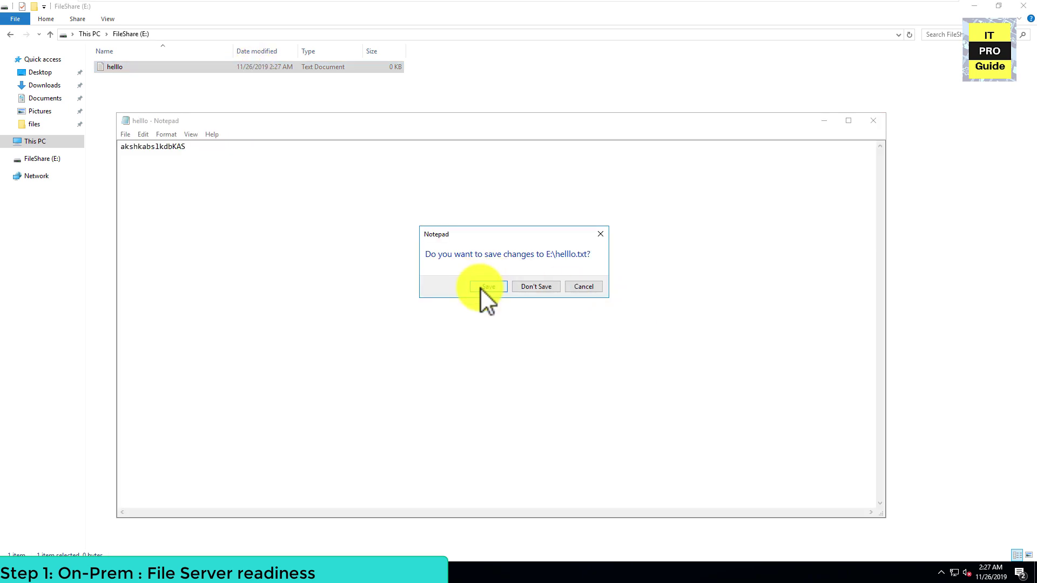
{"action": "left_click", "coordinate": [479, 290]}
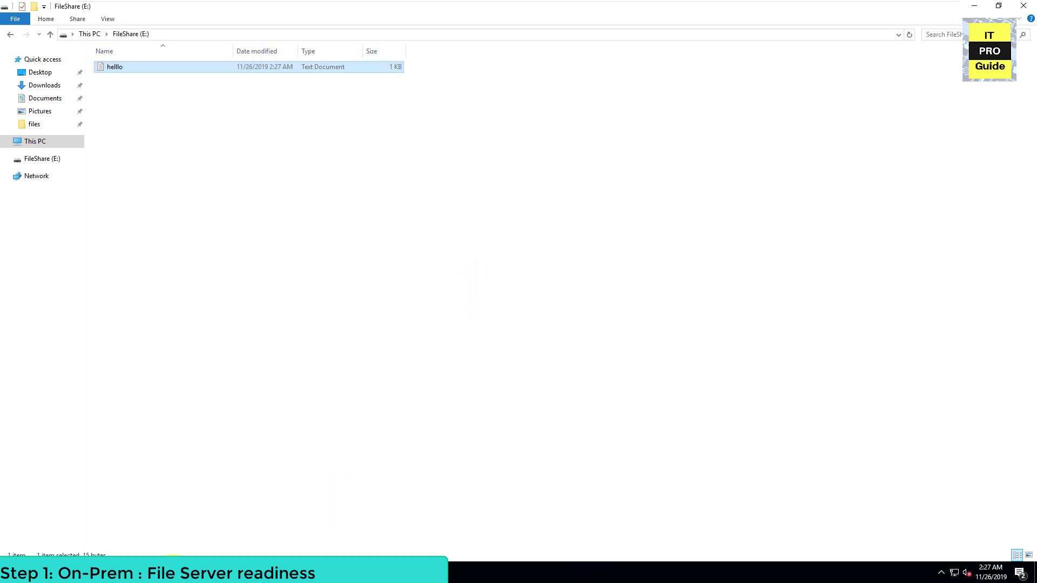
- Paste the four sample files (HTML page, QuickTime movie, two PDFs) onto E:
{"action": "key", "text": "ctrl+v"}
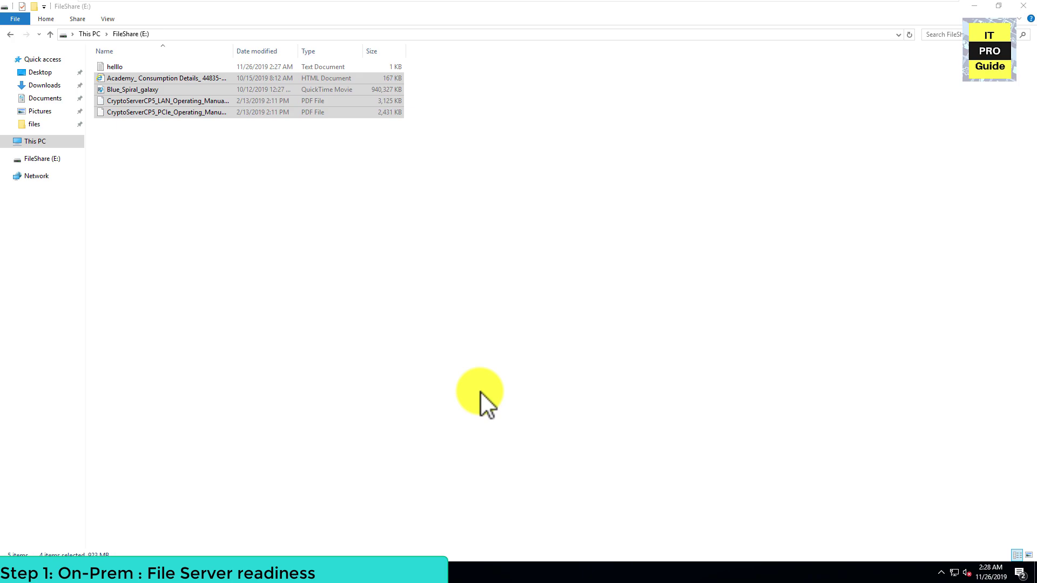
{"action": "left_click", "coordinate": [480, 391]}
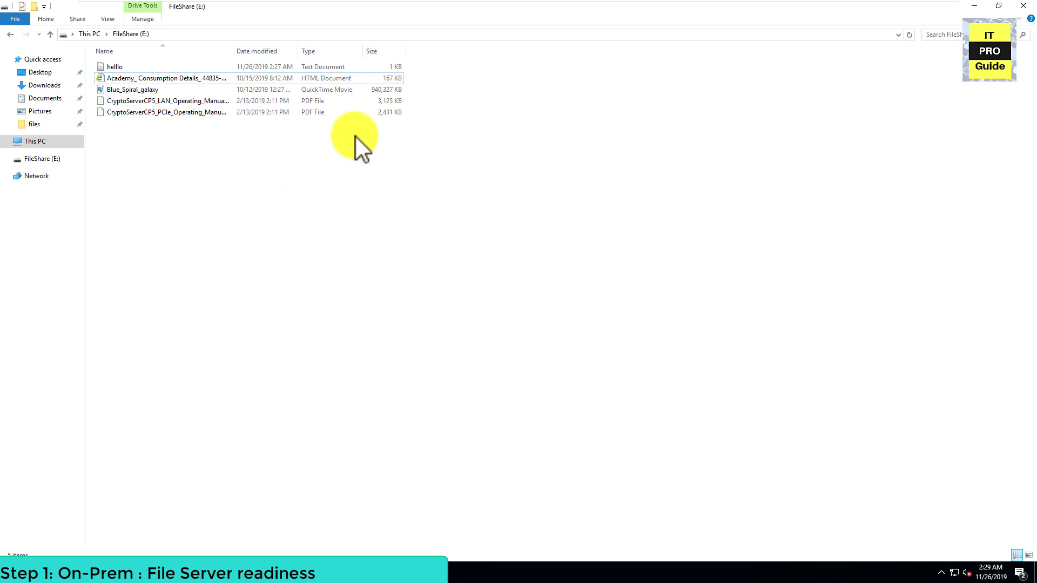
{"action": "mouse_move", "coordinate": [400, 1]}
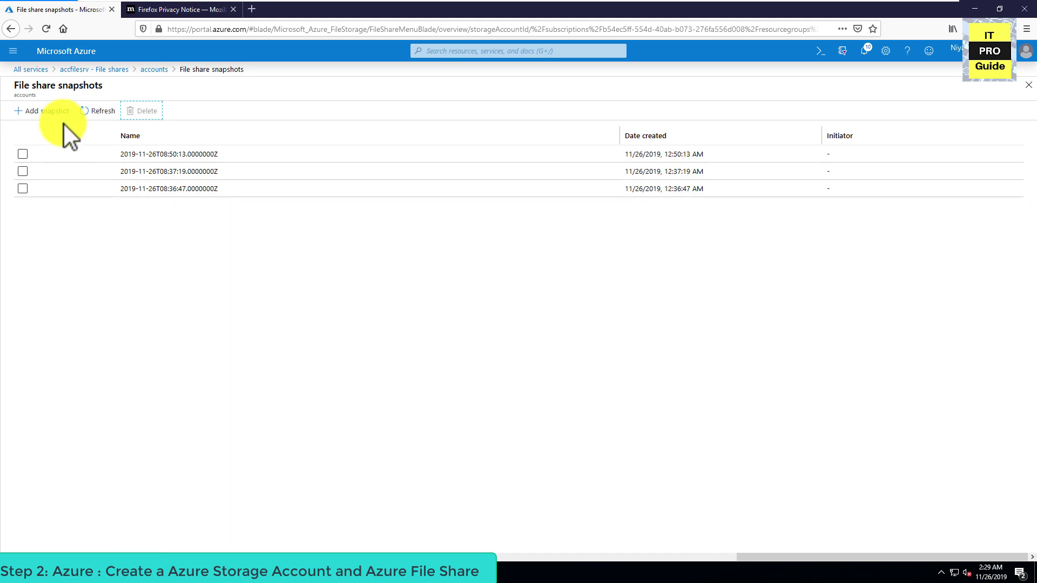
- Filter All services for 'Stora', open Storage accounts, and start adding a new account
{"action": "left_click", "coordinate": [31, 69]}
{"action": "type", "text": "Stora"}
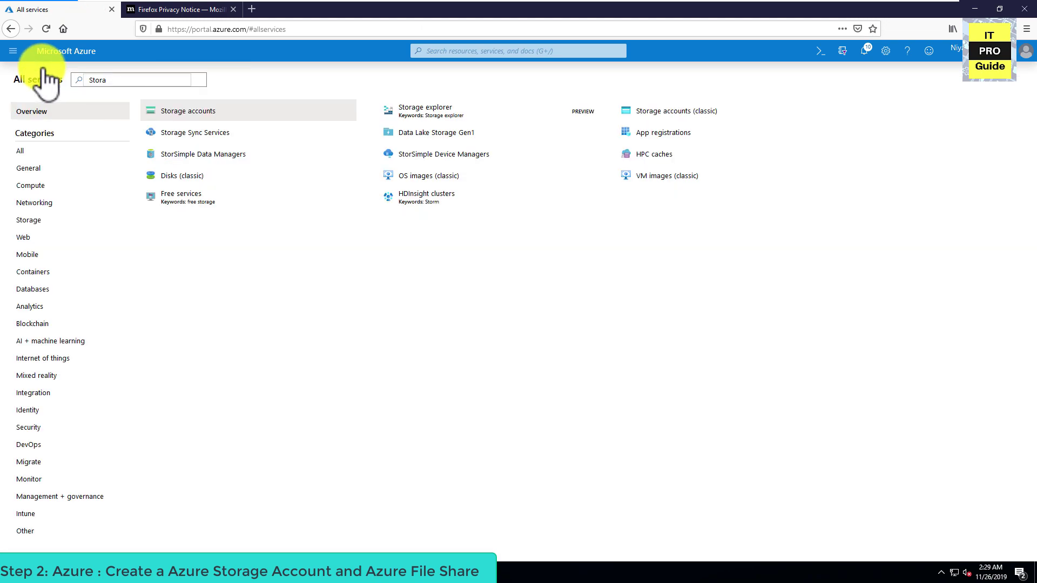
{"action": "left_click", "coordinate": [179, 110]}
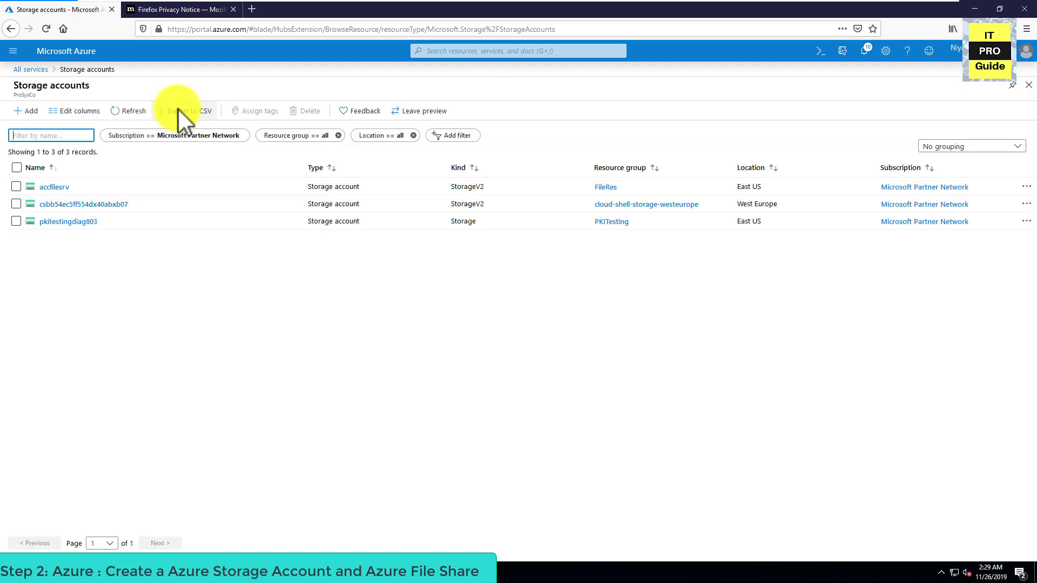
{"action": "left_click", "coordinate": [25, 112]}
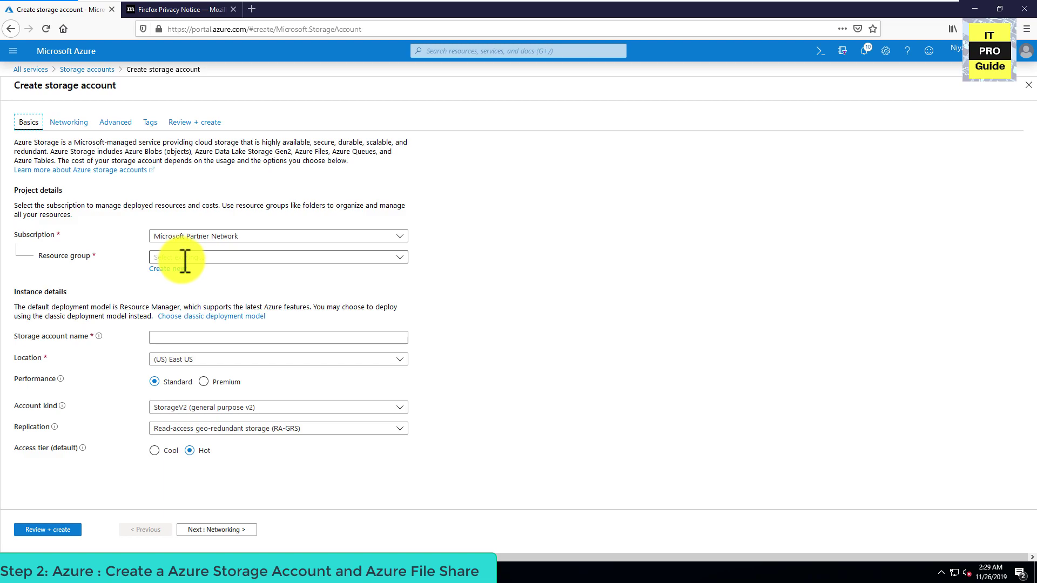
- Create the new resource group fileshareprod and name the storage account filesync123
{"action": "left_click", "coordinate": [162, 269]}
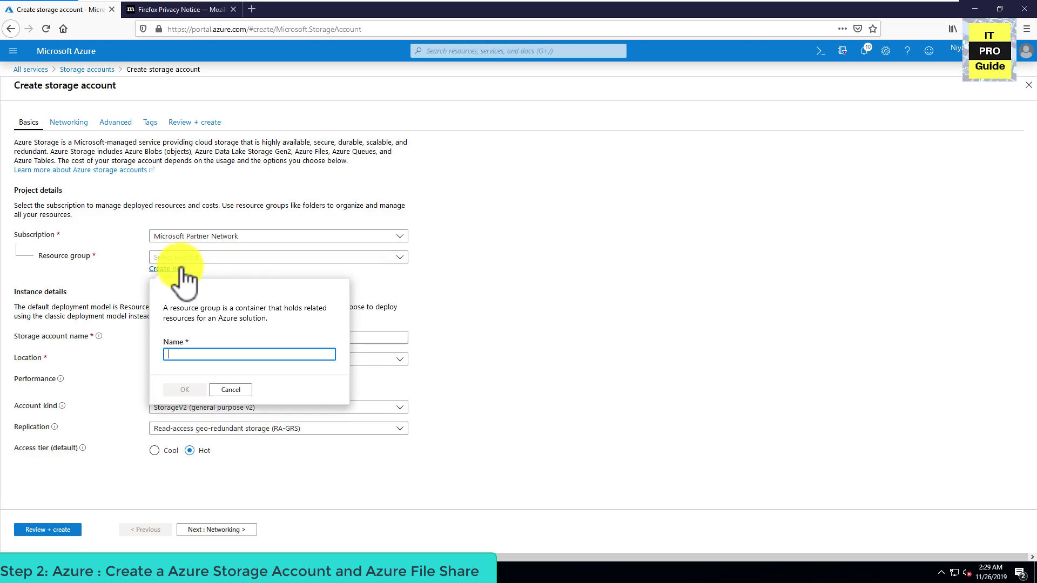
{"action": "type", "text": "file"}
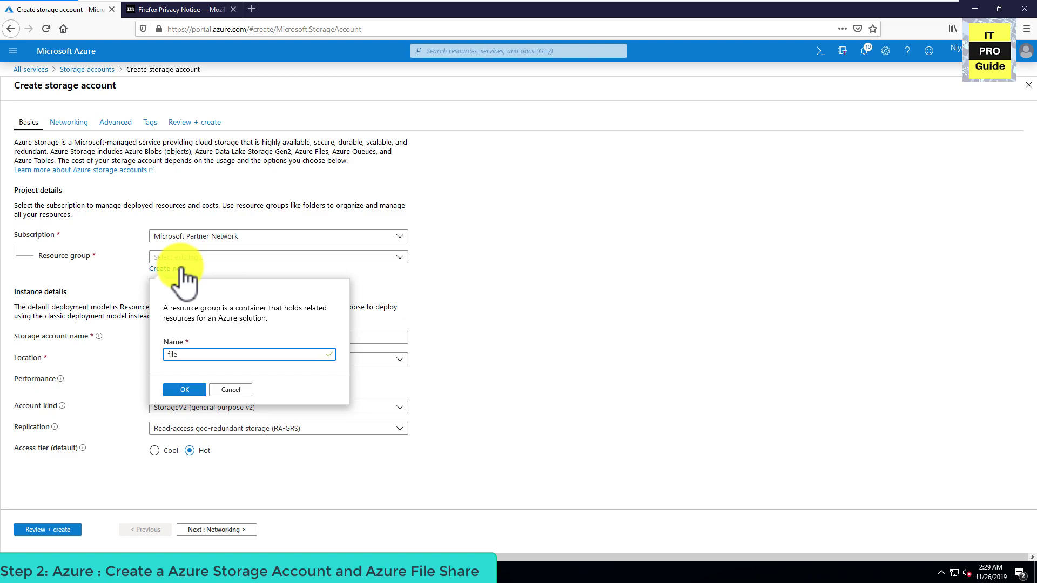
{"action": "type", "text": "shareprod"}
{"action": "left_click", "coordinate": [185, 390]}
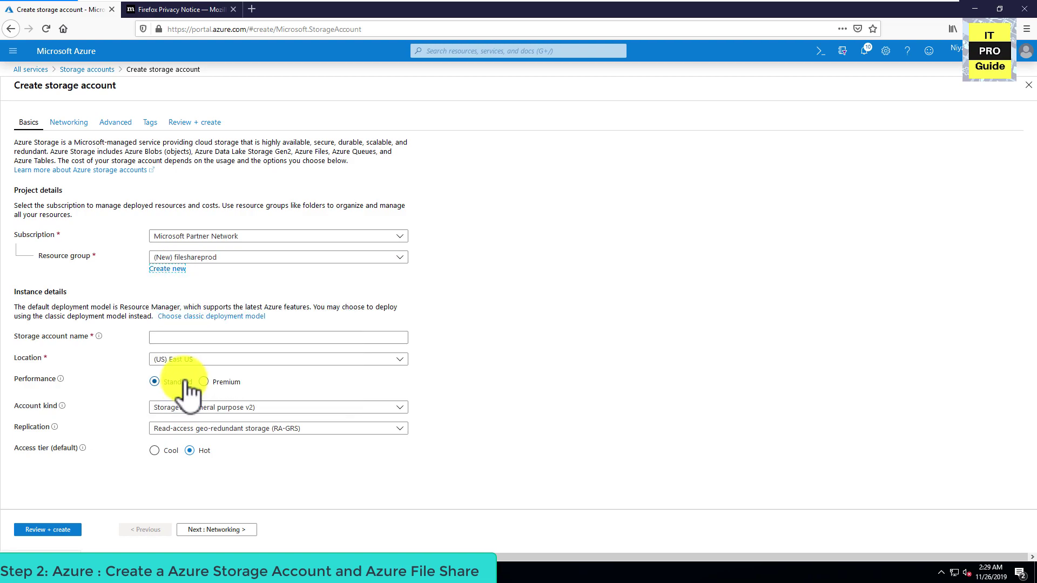
{"action": "left_click", "coordinate": [185, 338]}
{"action": "type", "text": "filesync"}
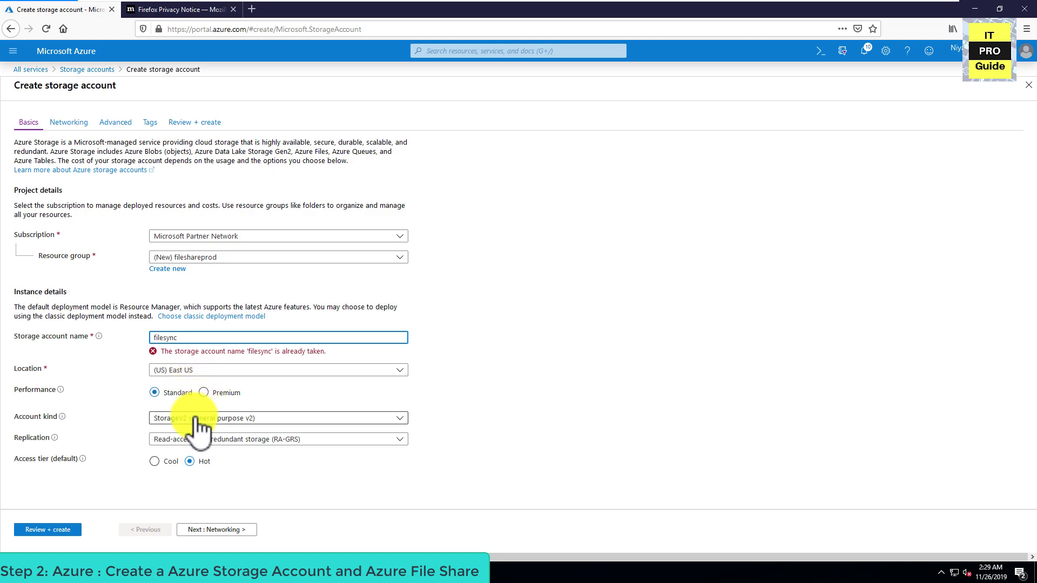
{"action": "type", "text": "123"}
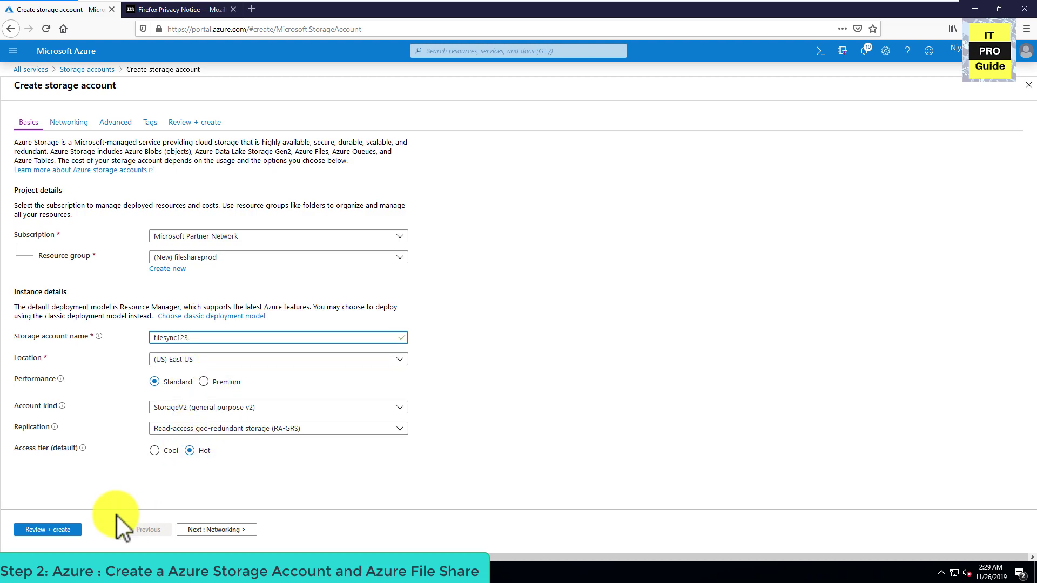
- Review and deploy the filesync123 storage account, then open it
{"action": "left_click", "coordinate": [72, 535]}
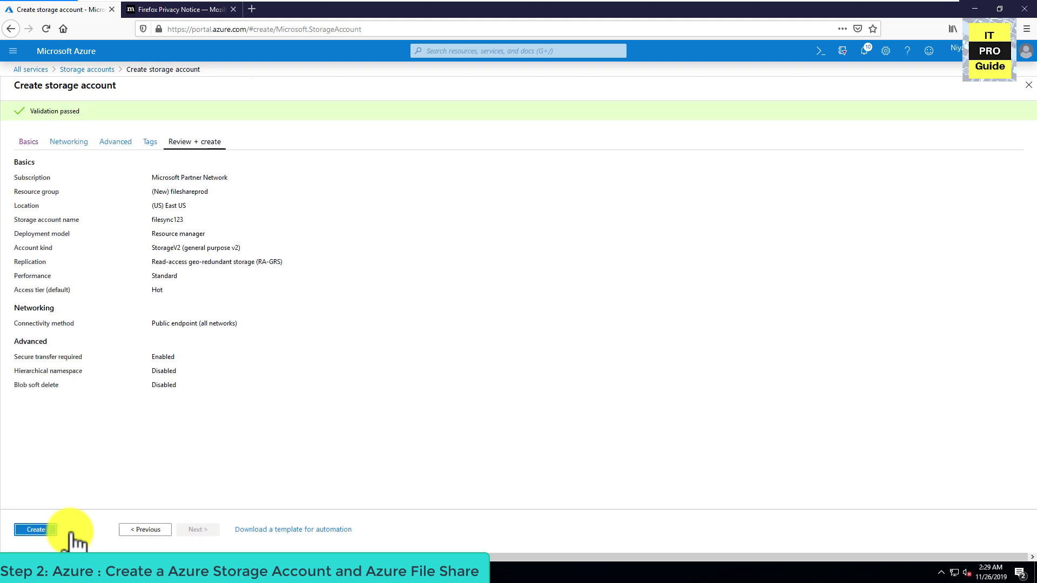
{"action": "left_click", "coordinate": [54, 529]}
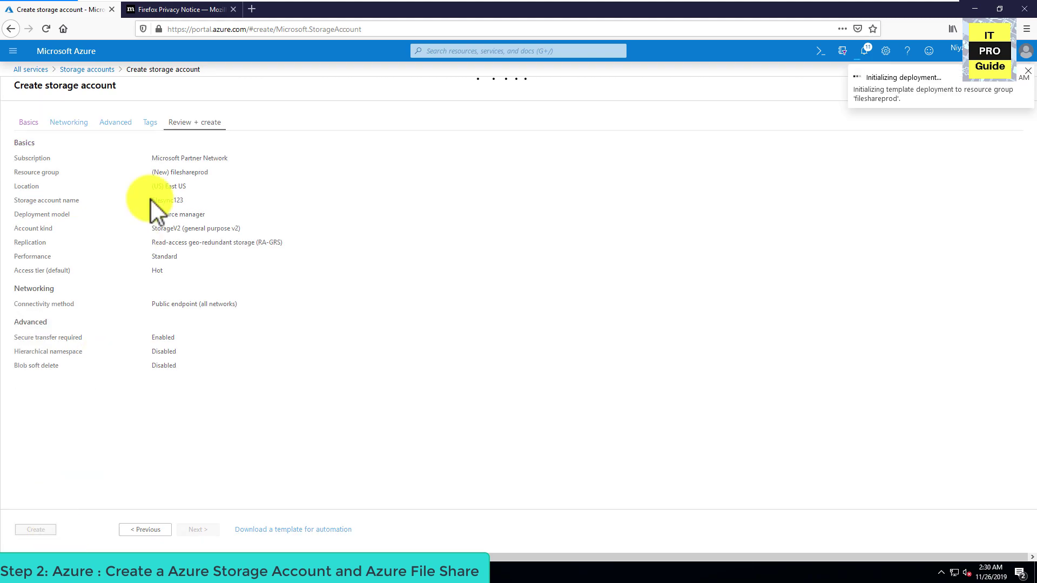
{"action": "mouse_move", "coordinate": [396, 1]}
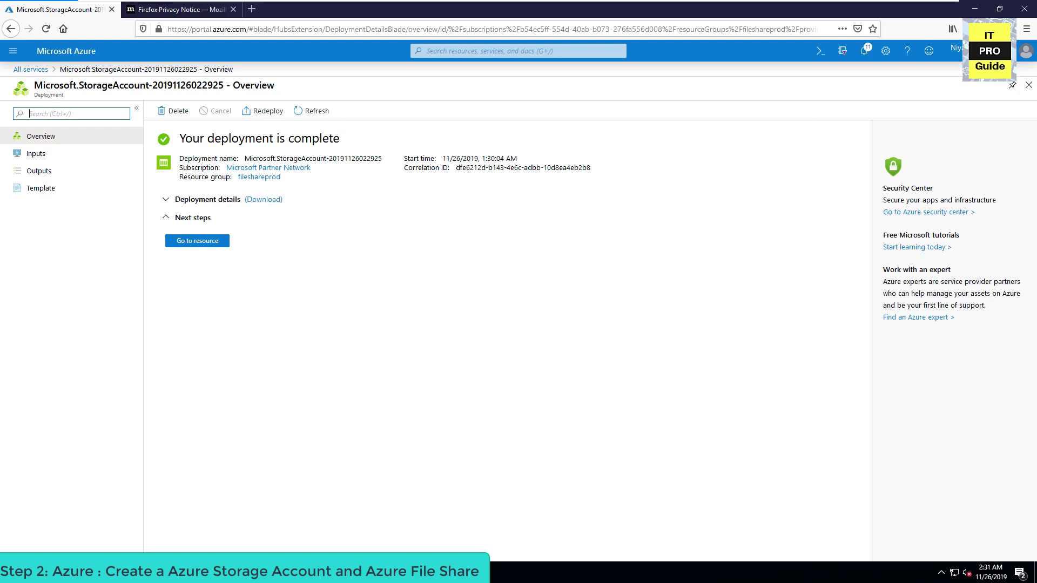
{"action": "left_click", "coordinate": [207, 242]}
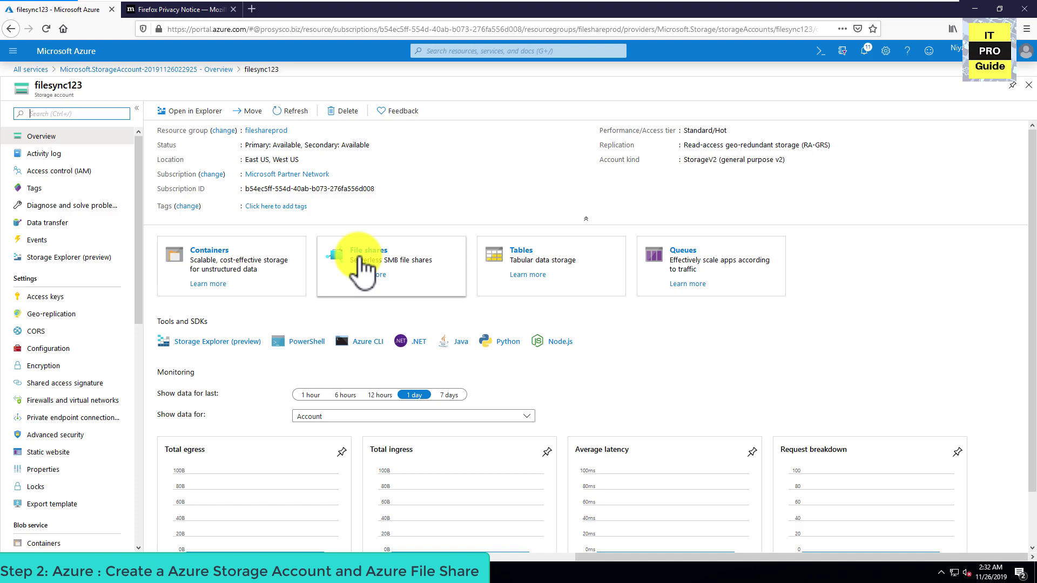
- Add file share win2016sync with a 2 GiB quota to filesync123
{"action": "left_click", "coordinate": [360, 268]}
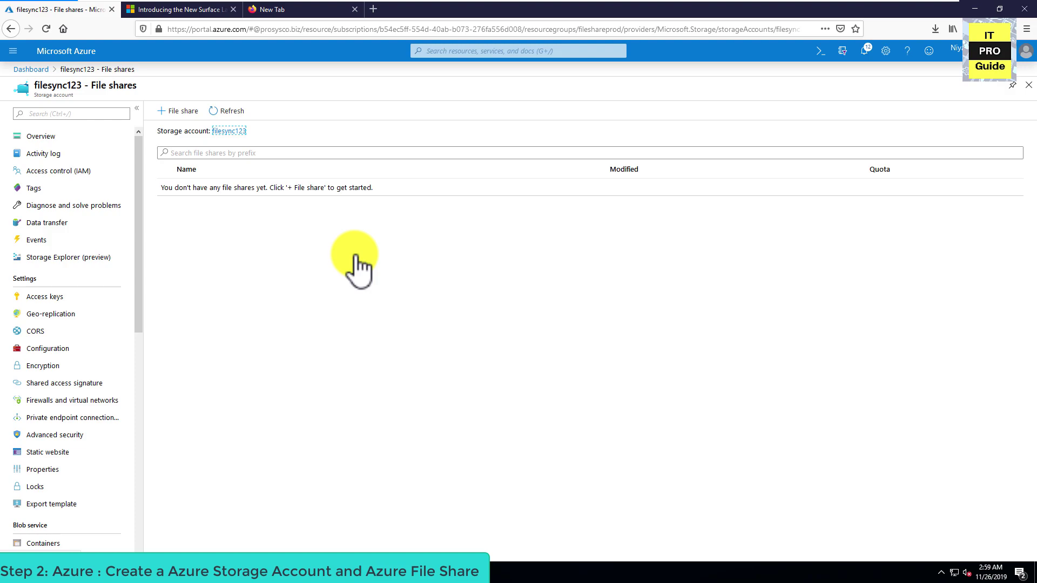
{"action": "left_click", "coordinate": [187, 111]}
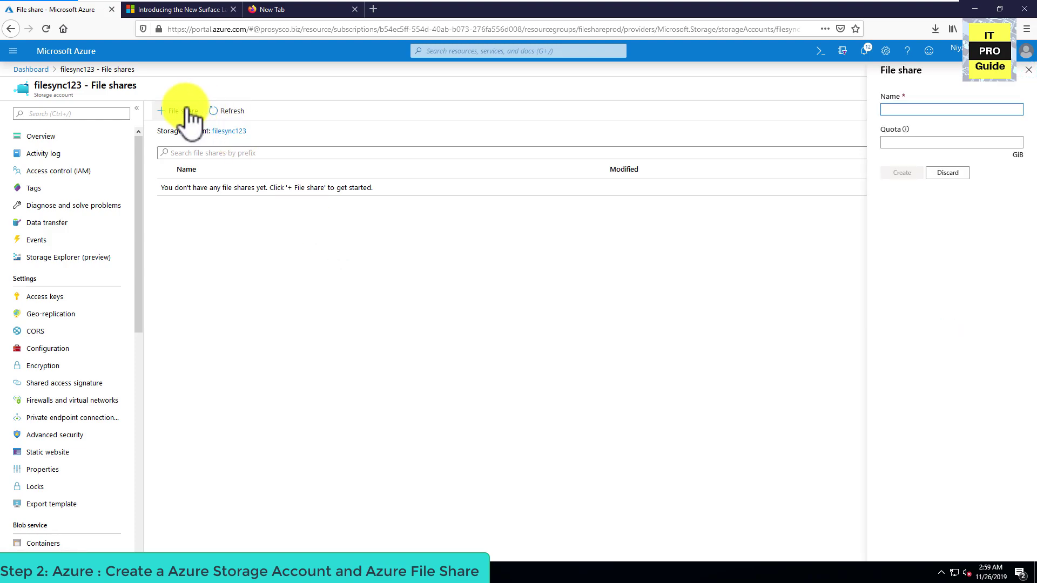
{"action": "type", "text": "wind"}
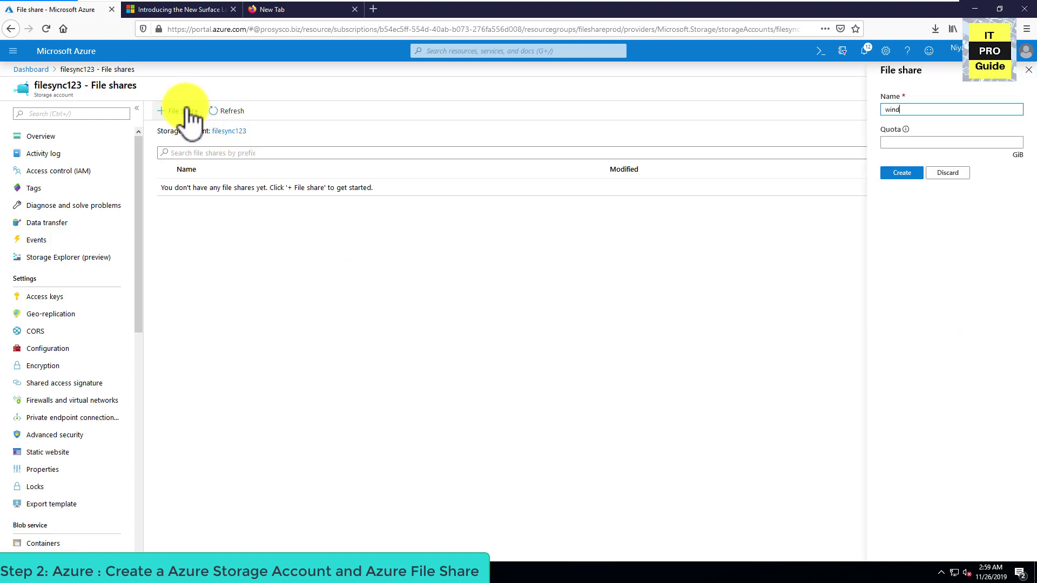
{"action": "key", "text": "BackSpace"}
{"action": "type", "text": "2016sync"}
{"action": "left_click", "coordinate": [916, 140]}
{"action": "type", "text": "2"}
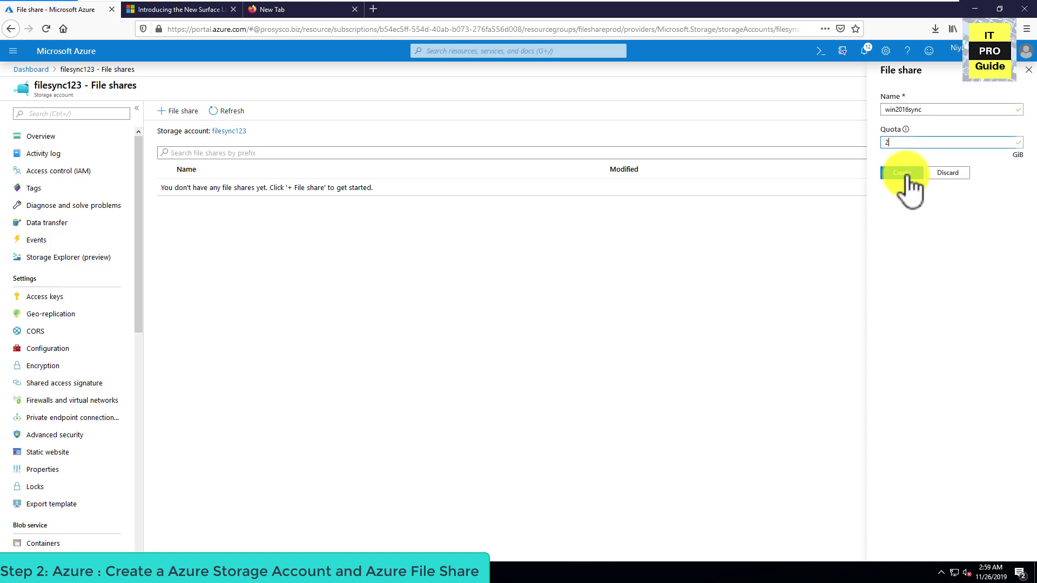
{"action": "left_click", "coordinate": [907, 175]}
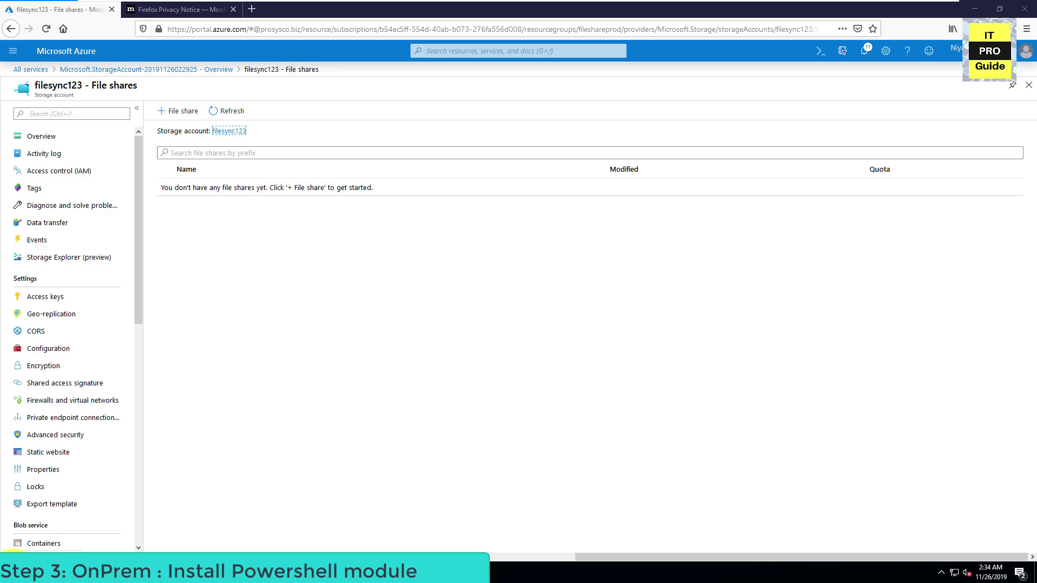
{"action": "left_click", "coordinate": [11, 571]}
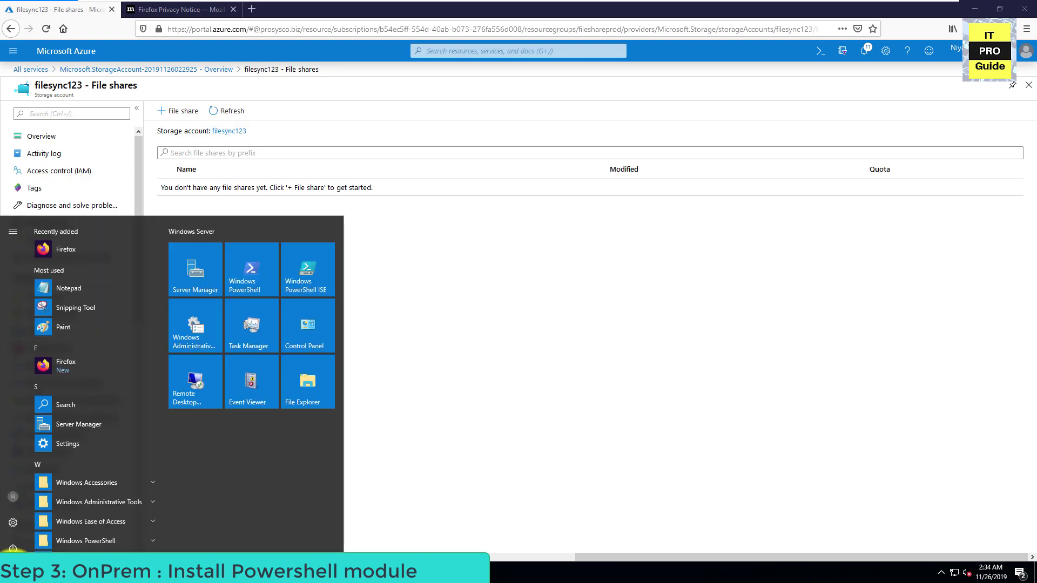
- In administrator PowerShell, run Install-Module -Name Az and accept the NuGet and PSGallery prompts
{"action": "left_click", "coordinate": [250, 269]}
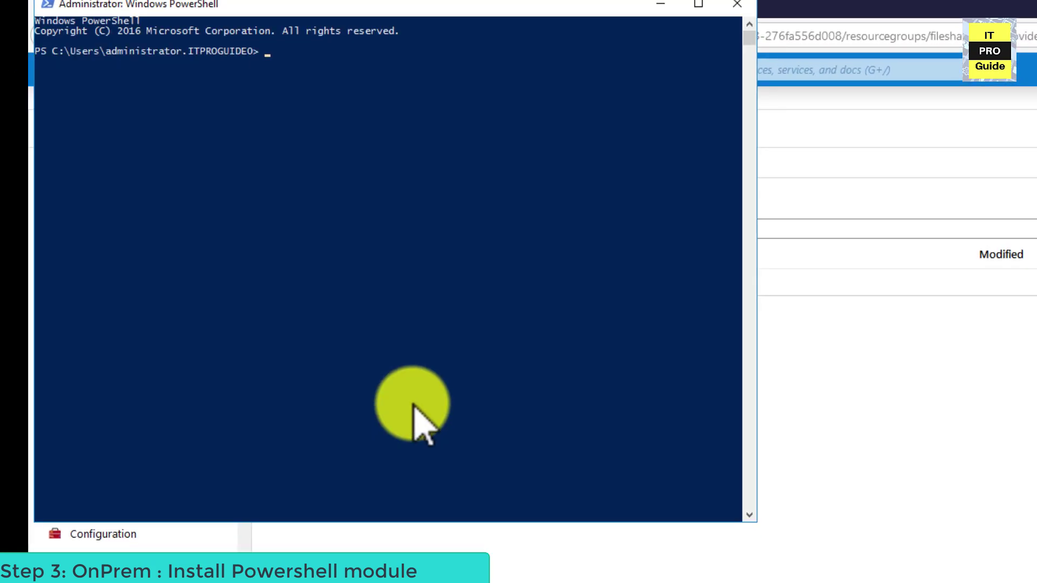
{"action": "type", "text": "Install-Module -Name Az"}
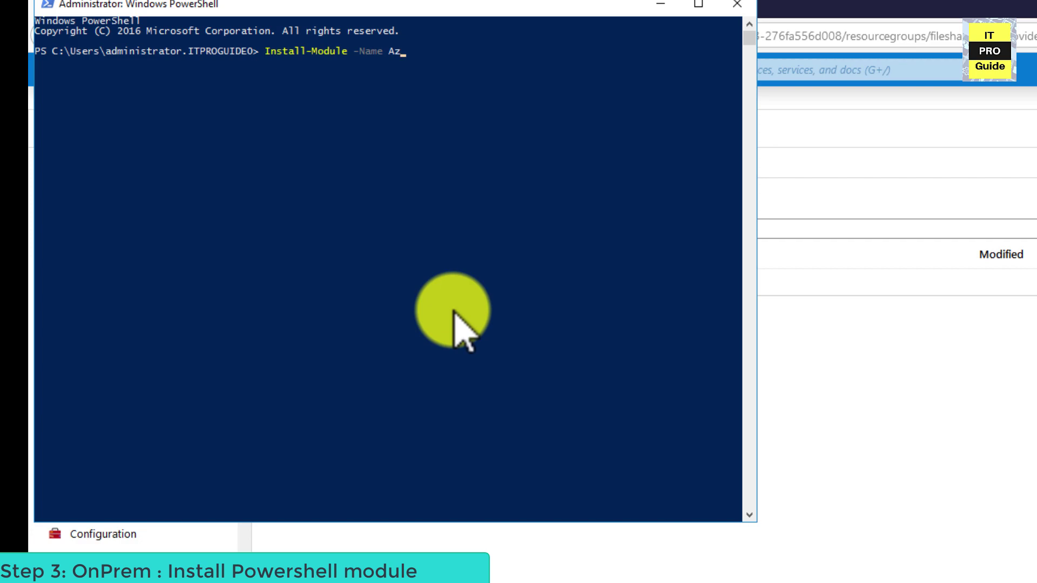
{"action": "key", "text": "Return"}
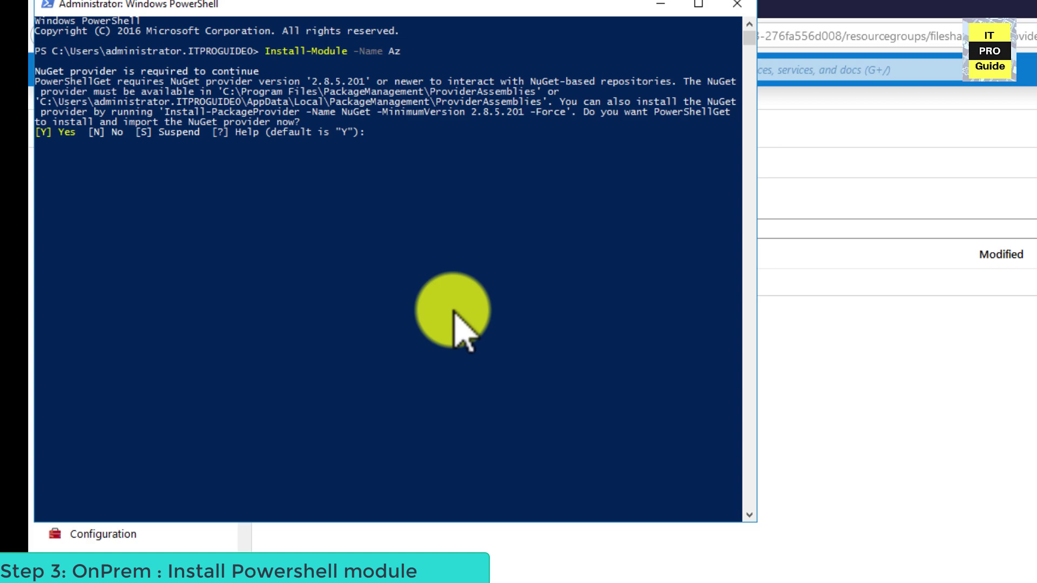
{"action": "type", "text": "Y"}
{"action": "key", "text": "Return"}
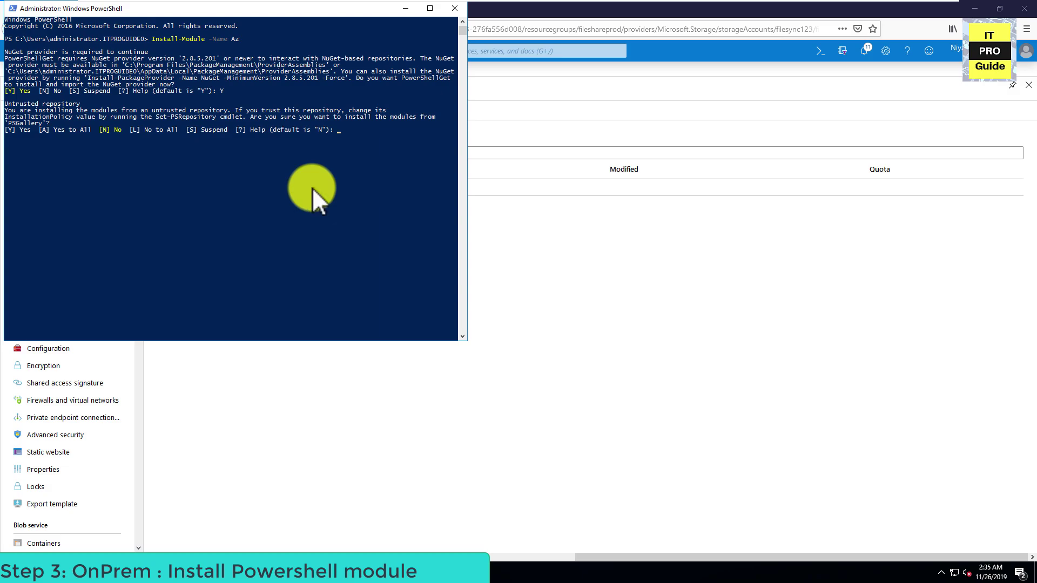
{"action": "type", "text": "Y"}
{"action": "key", "text": "Return"}
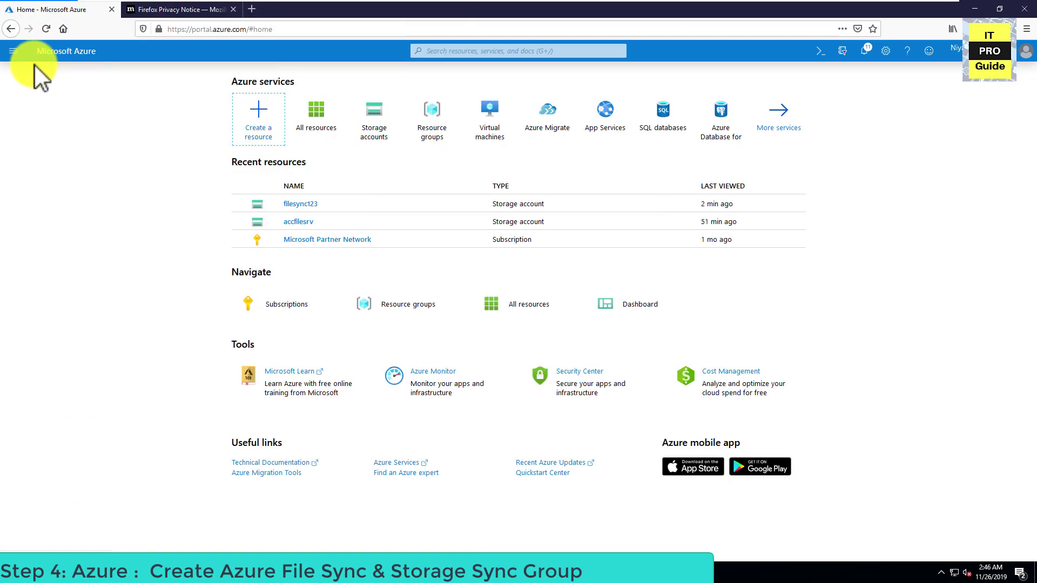
{"action": "left_click", "coordinate": [12, 51]}
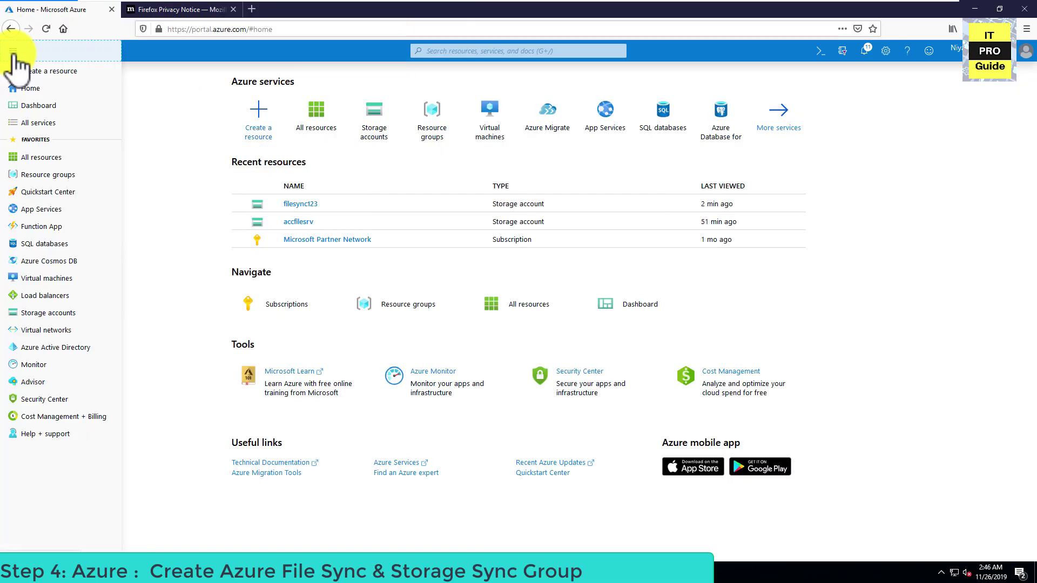
- Find Azure File Sync in the marketplace and start deploying it
{"action": "left_click", "coordinate": [39, 73]}
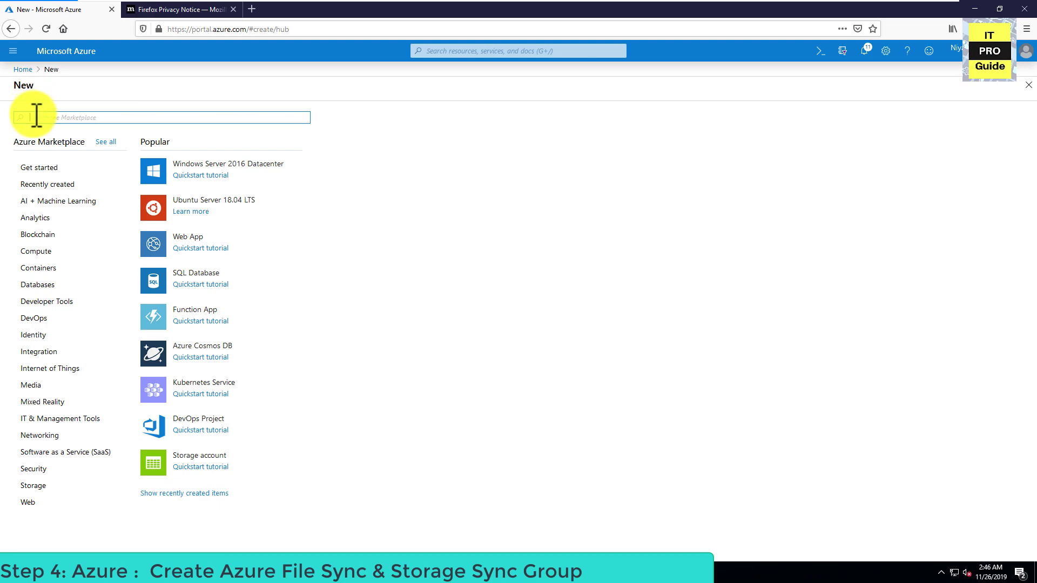
{"action": "type", "text": "Azure fi"}
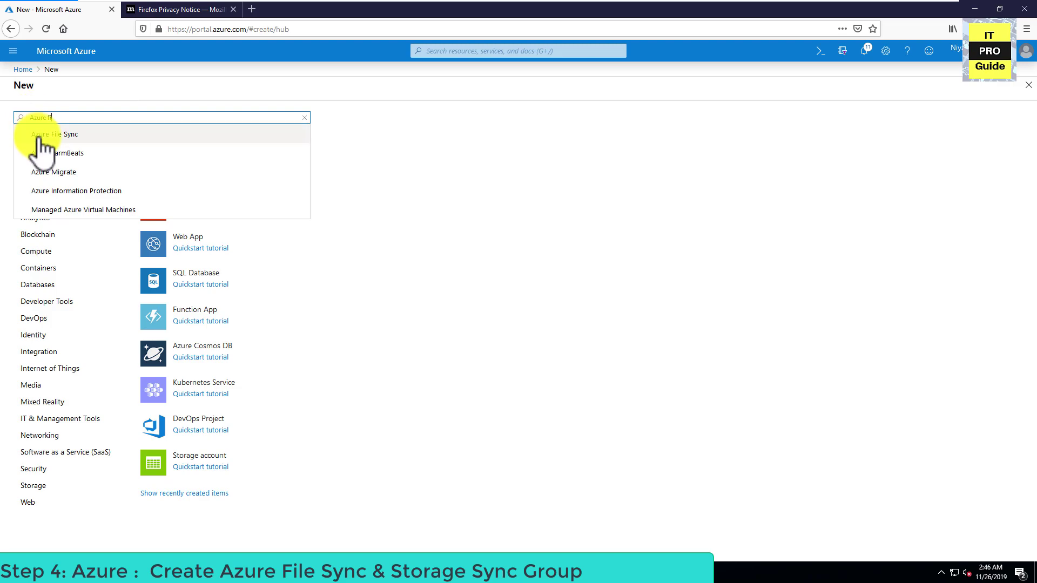
{"action": "left_click", "coordinate": [39, 140]}
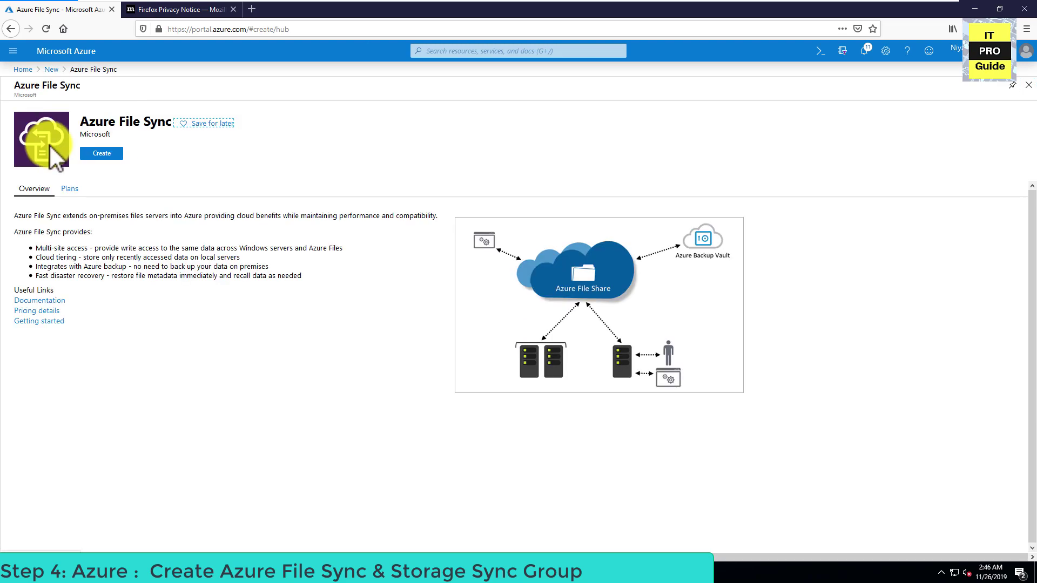
{"action": "left_click", "coordinate": [89, 154]}
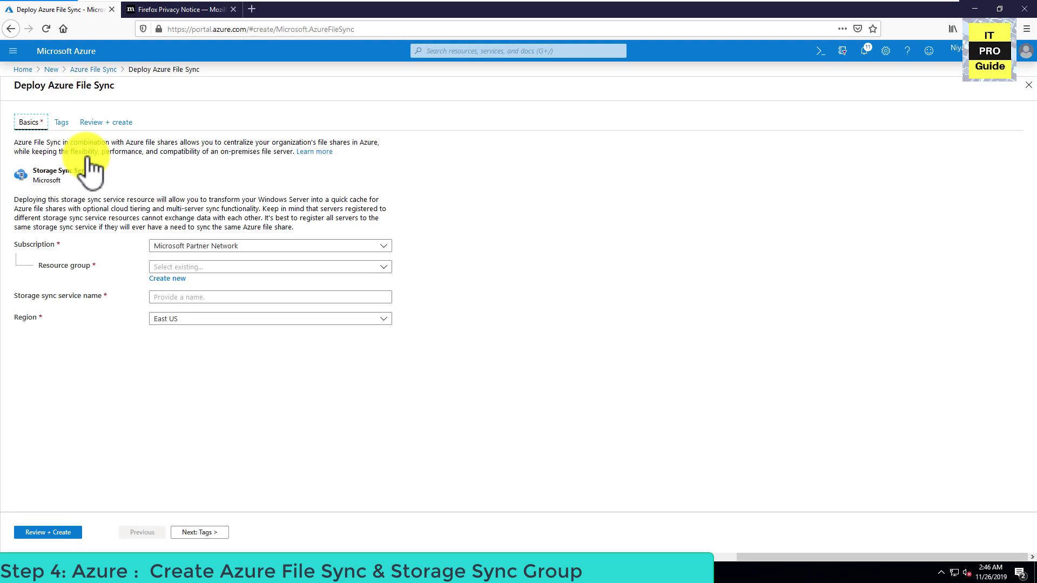
- Set resource group FileRes, name the sync service win2016sync, and review and create it
{"action": "left_click", "coordinate": [384, 268]}
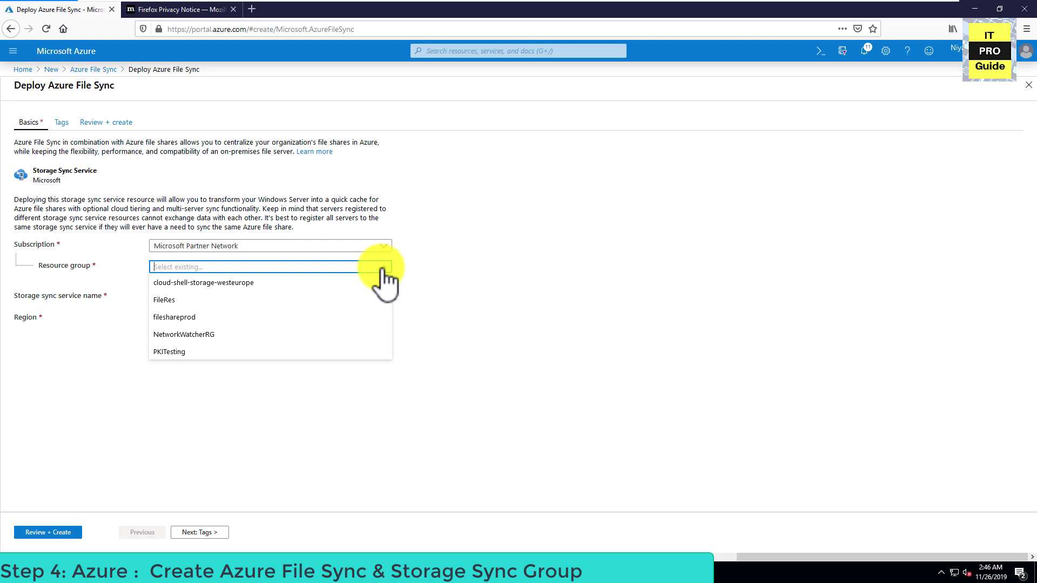
{"action": "left_click", "coordinate": [172, 303]}
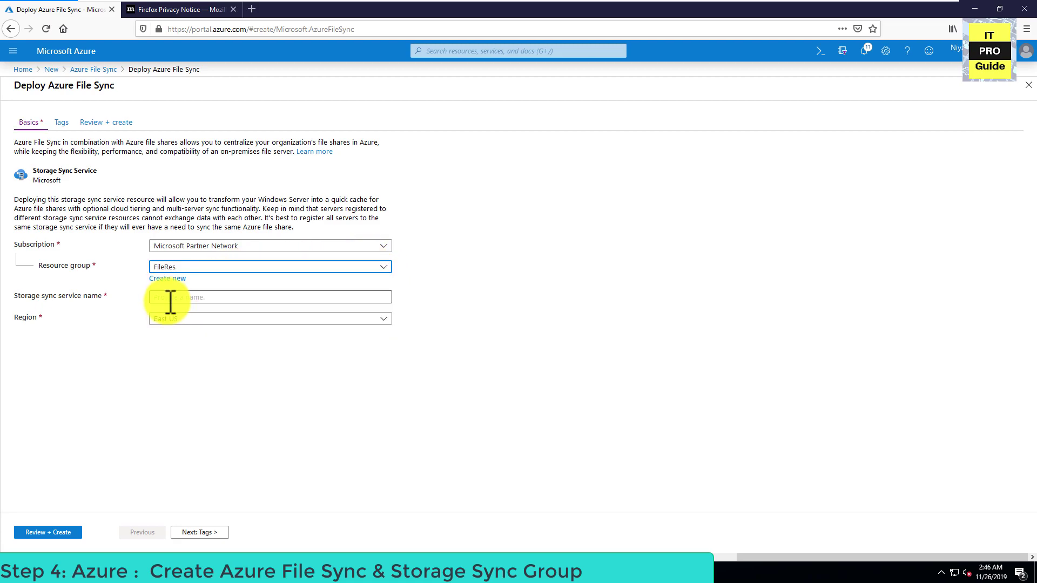
{"action": "left_click", "coordinate": [172, 298]}
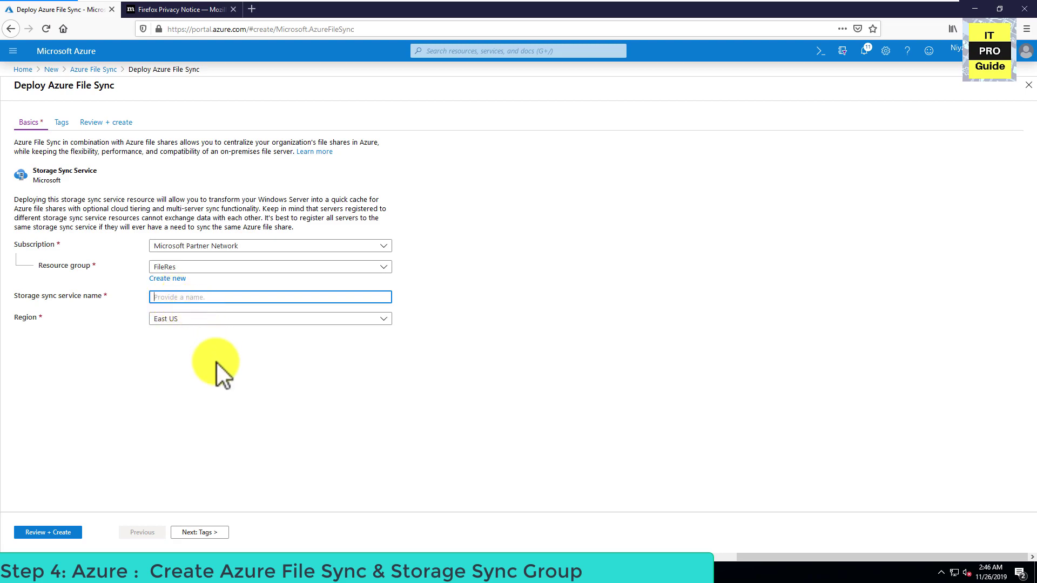
{"action": "type", "text": "win2016sync"}
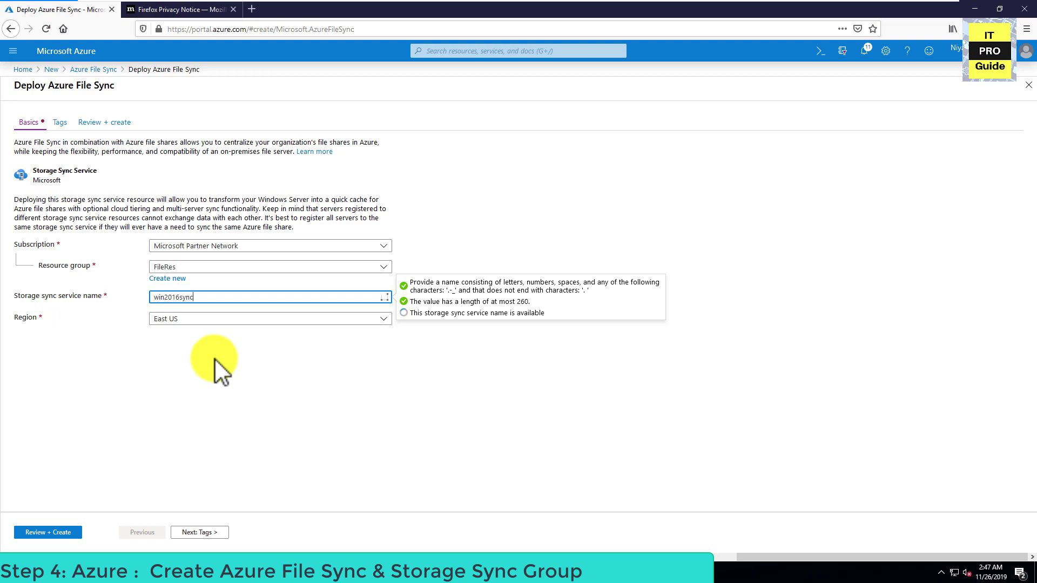
{"action": "left_click", "coordinate": [54, 534]}
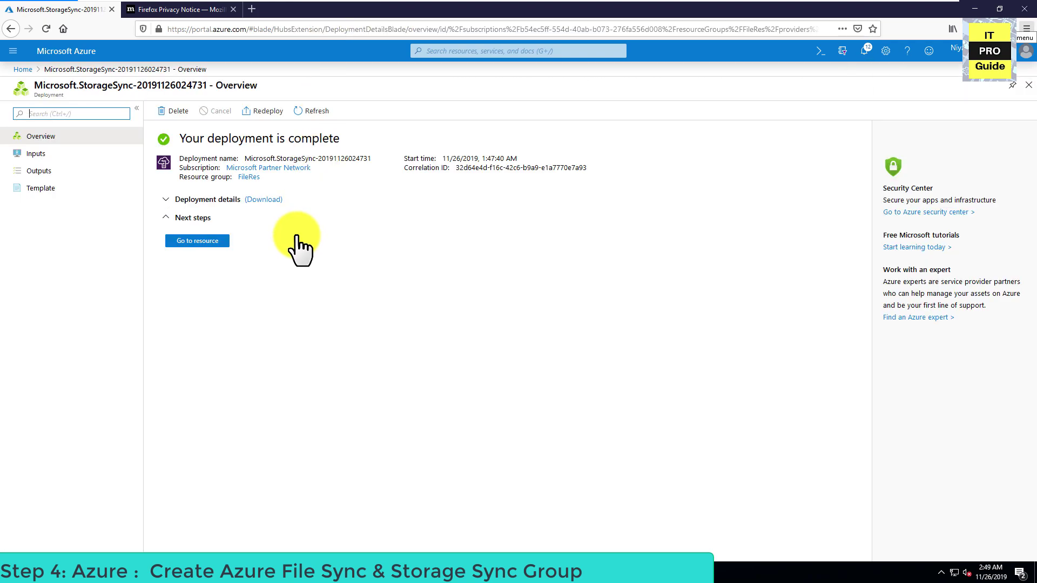
- Open the win2016sync storage sync service and begin a new sync group
{"action": "left_click", "coordinate": [215, 241]}
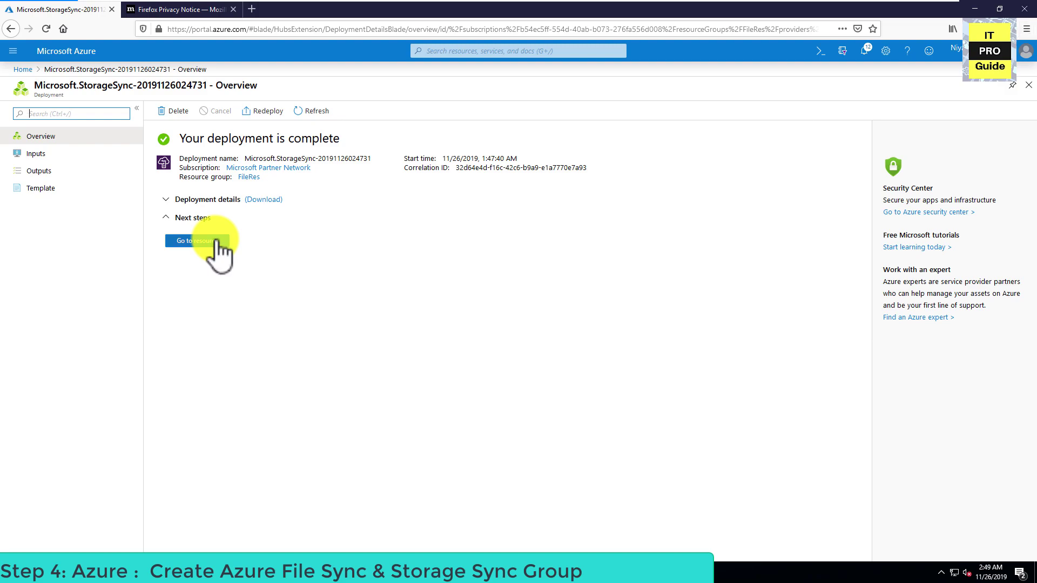
{"action": "left_click", "coordinate": [217, 241]}
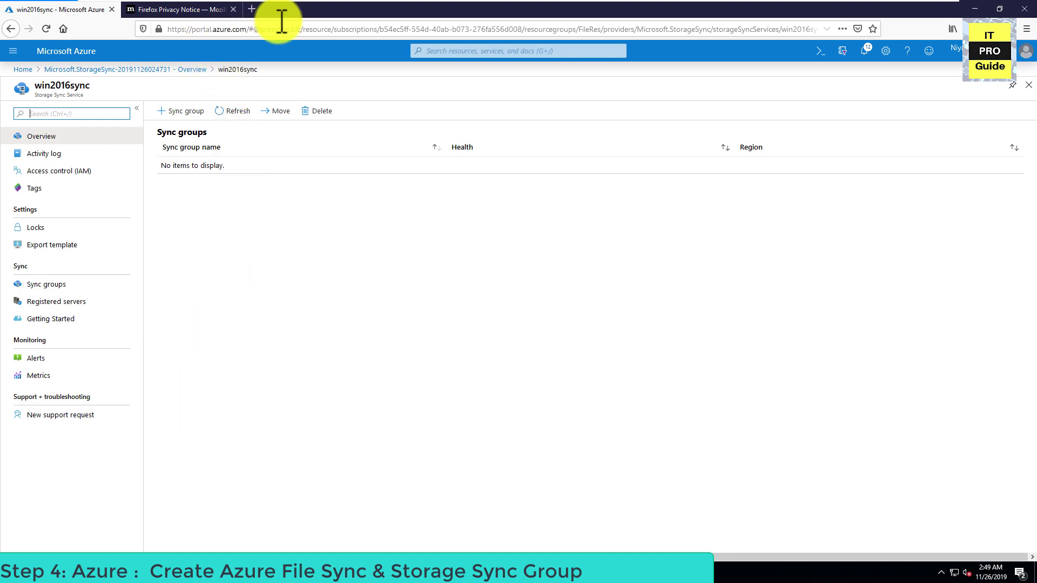
{"action": "mouse_move", "coordinate": [372, 4]}
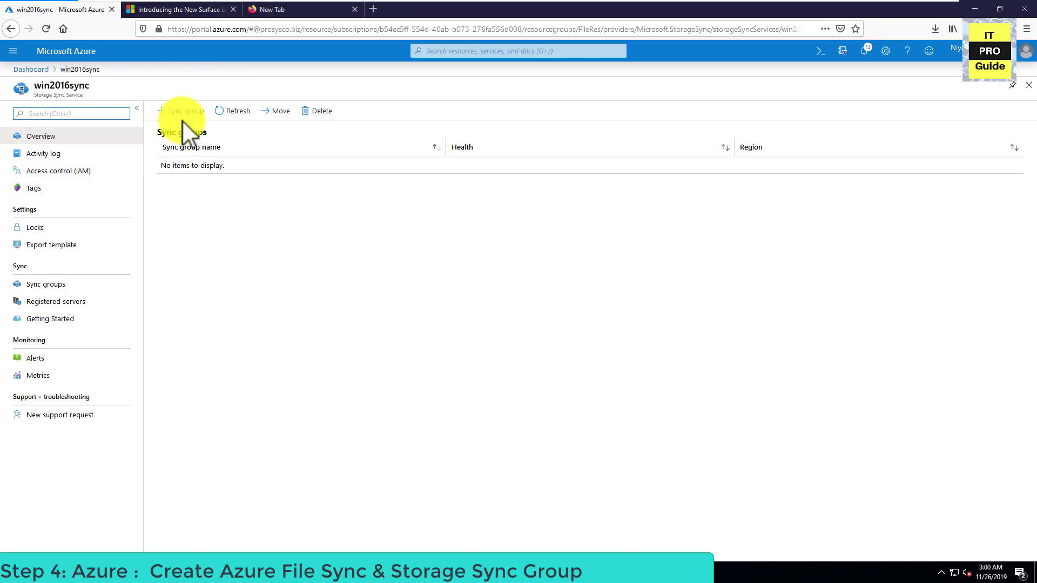
{"action": "left_click", "coordinate": [183, 112]}
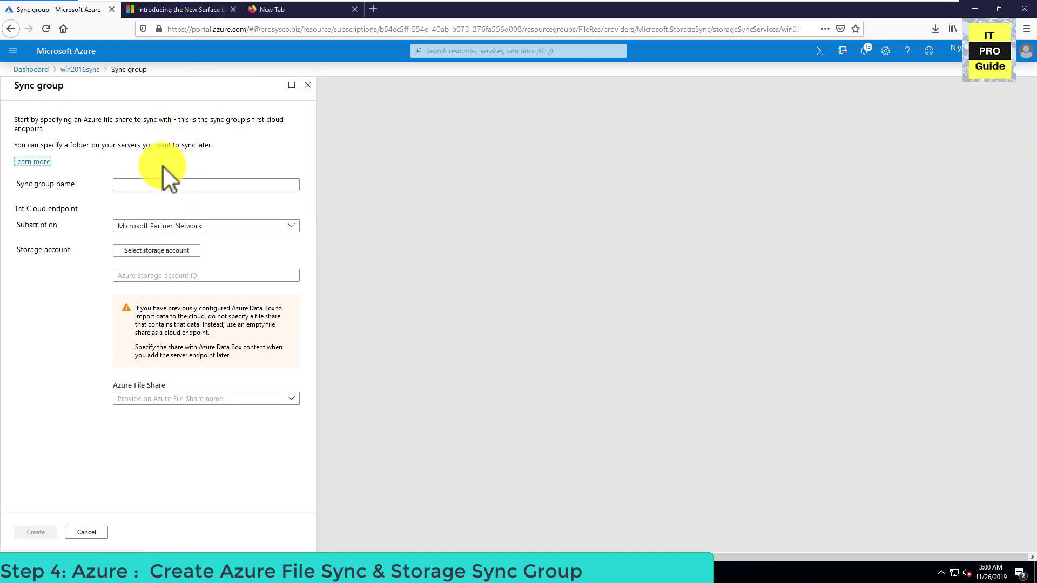
- Create sync group filesyncgroup using storage account filesync123 and file share win2016sync
{"action": "left_click", "coordinate": [156, 185]}
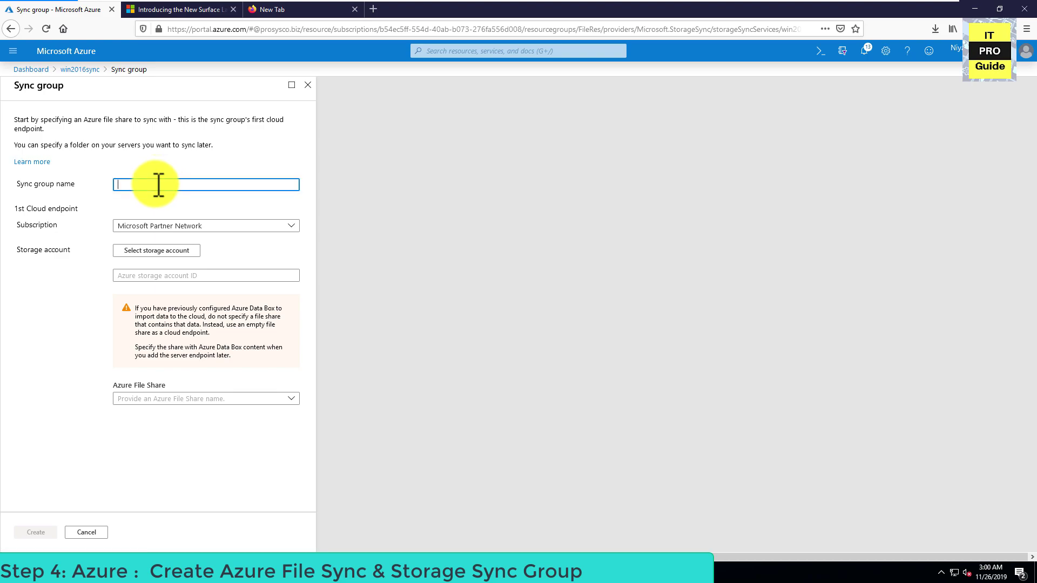
{"action": "type", "text": "filesyncgroup"}
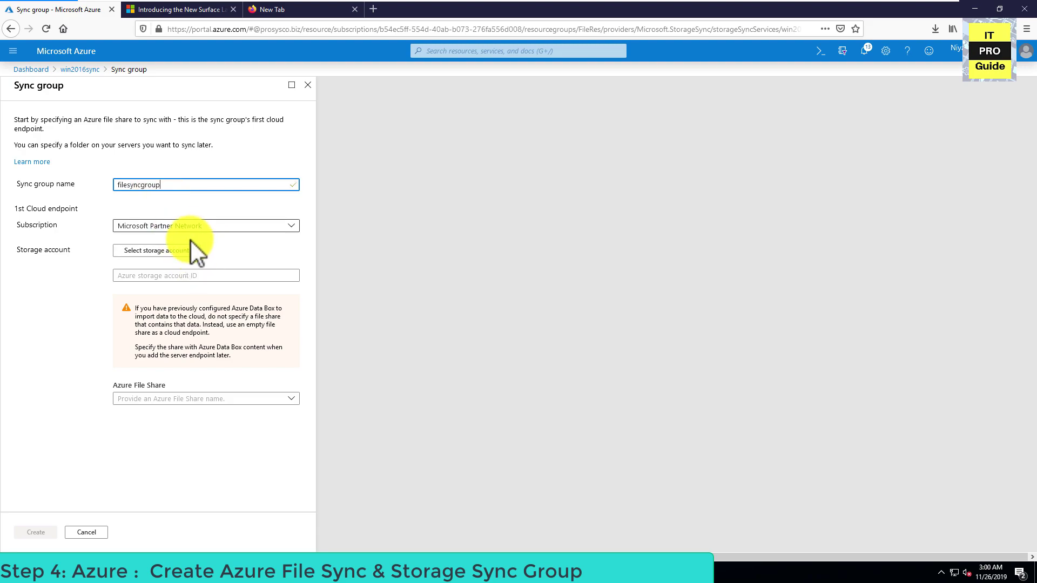
{"action": "left_click", "coordinate": [184, 263]}
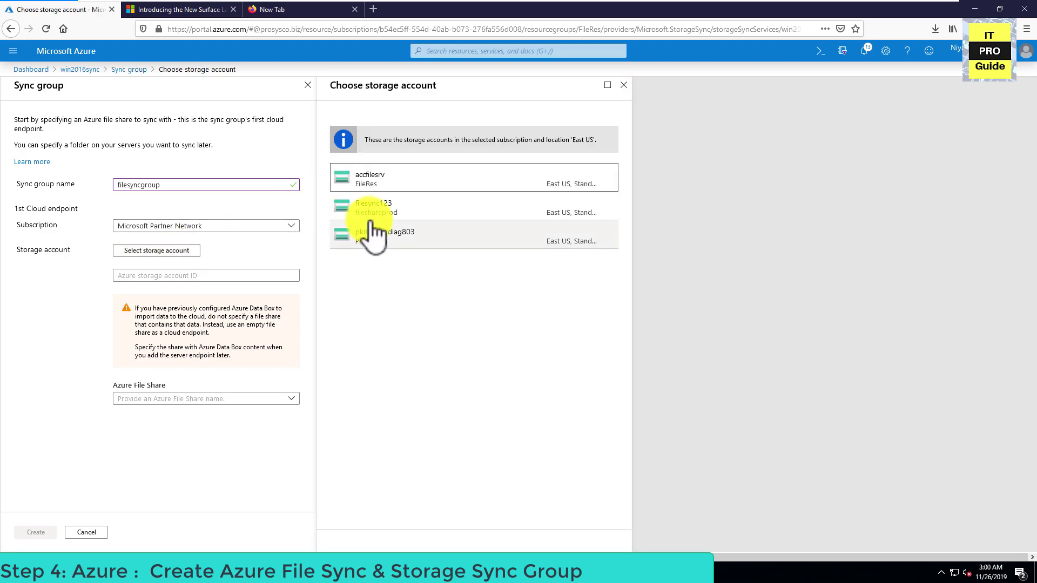
{"action": "left_click", "coordinate": [399, 213]}
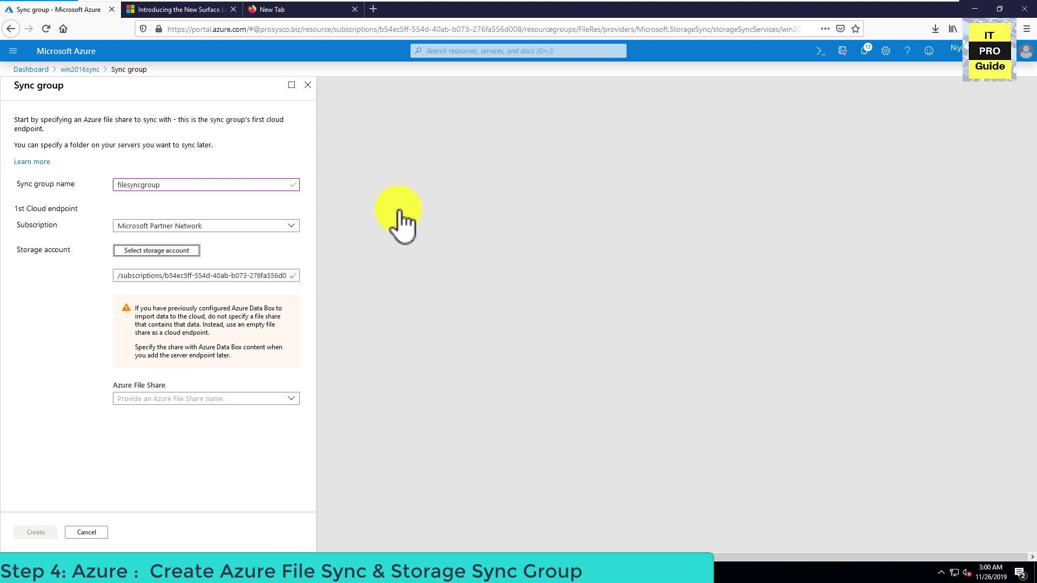
{"action": "left_click", "coordinate": [290, 400]}
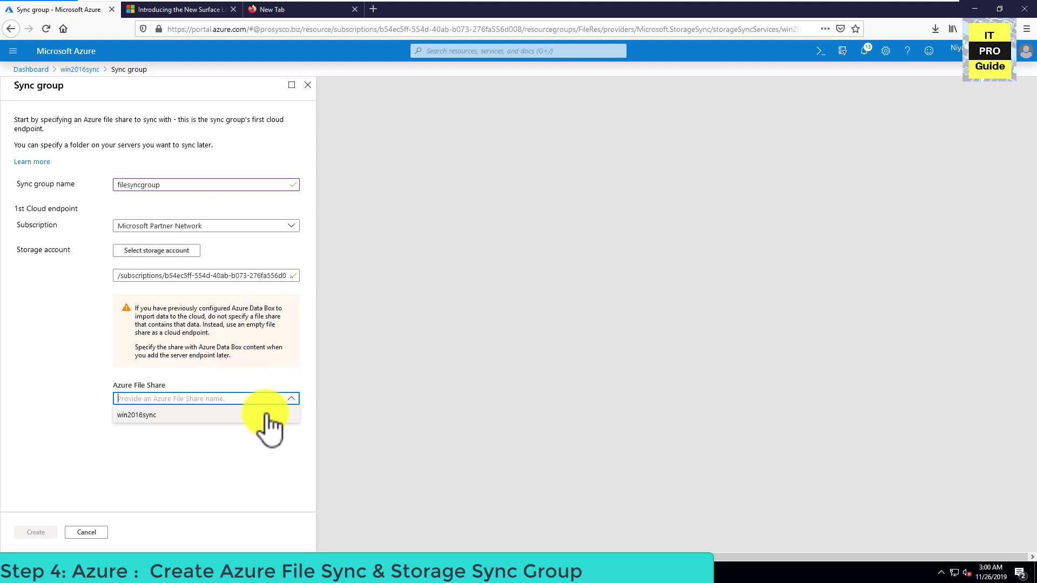
{"action": "left_click", "coordinate": [266, 415]}
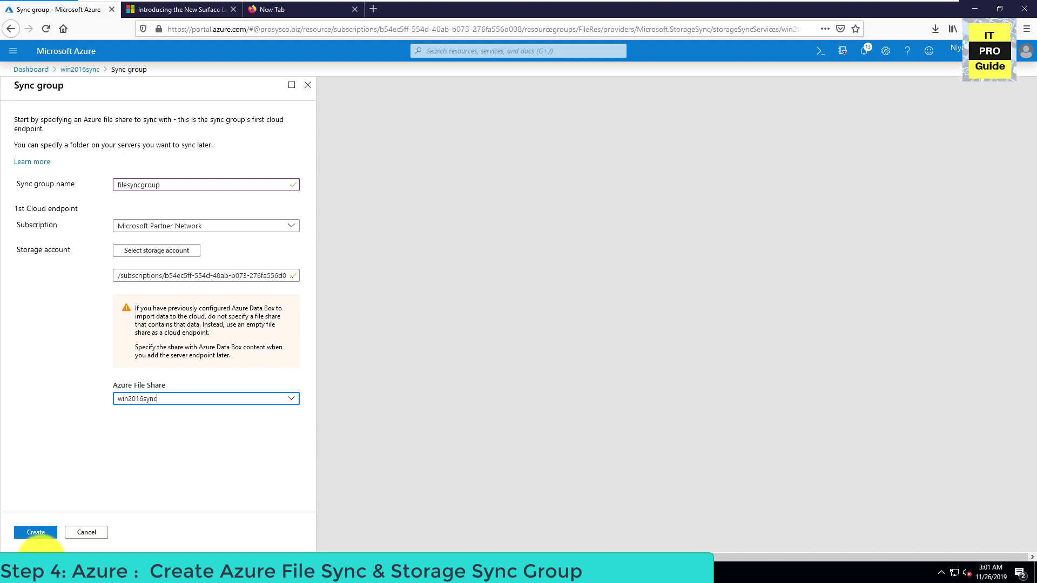
{"action": "left_click", "coordinate": [41, 537]}
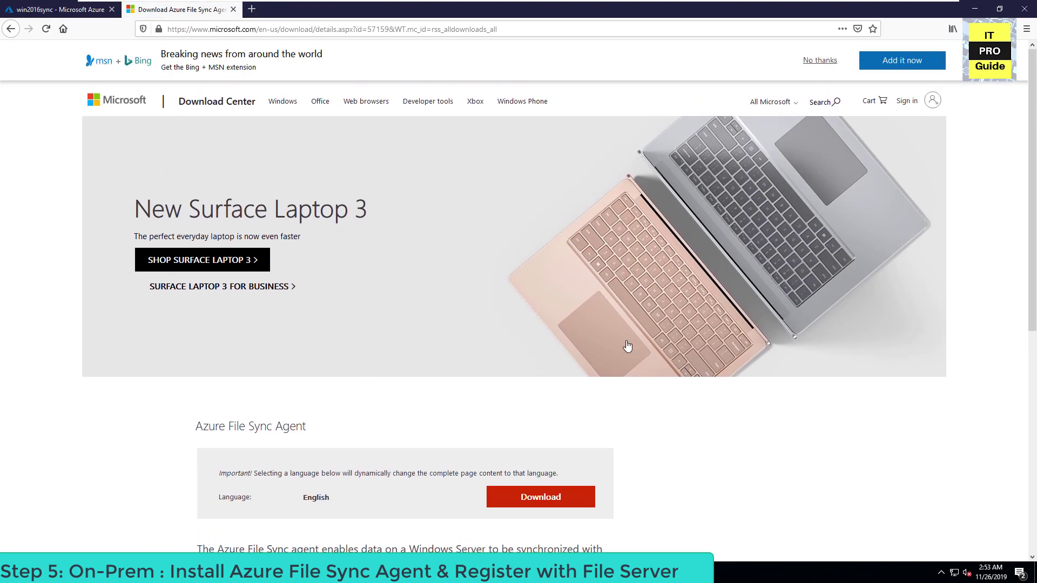
- Download and save StorageSyncAgent_WS2016.msi from the Microsoft Download Center
{"action": "left_click", "coordinate": [541, 501]}
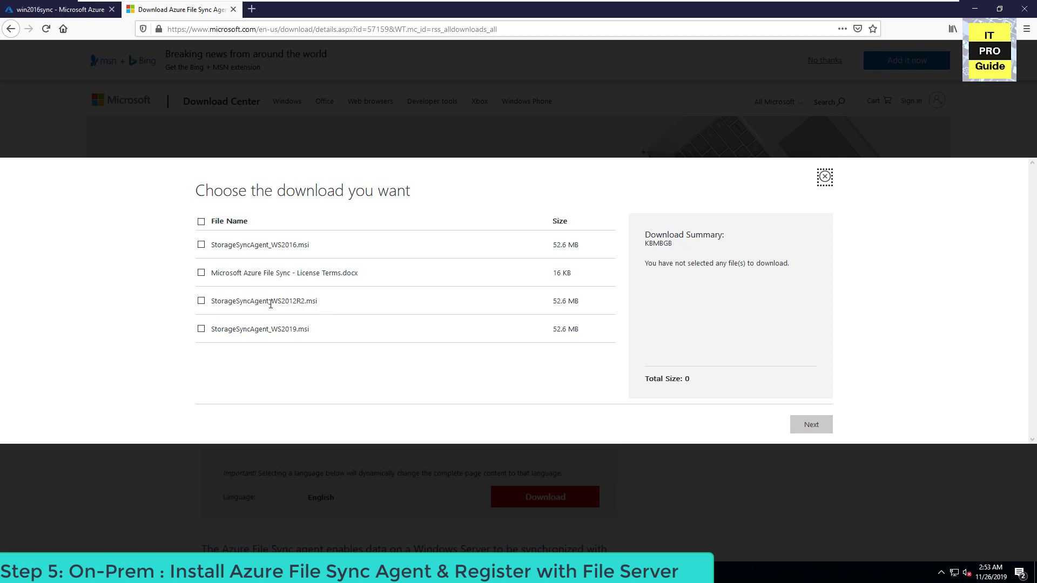
{"action": "left_click", "coordinate": [202, 328]}
{"action": "left_click", "coordinate": [807, 426]}
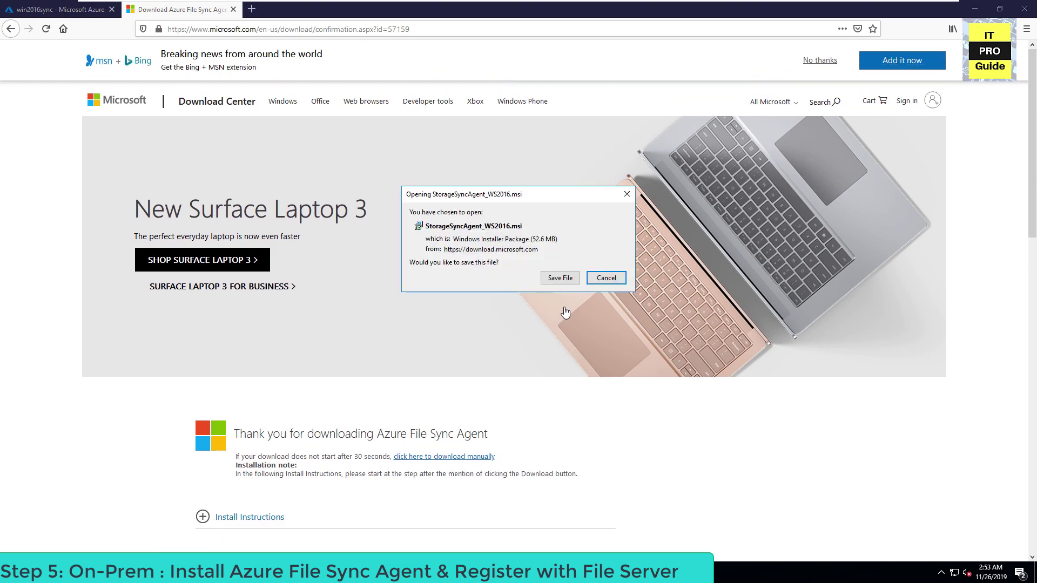
{"action": "left_click", "coordinate": [558, 278]}
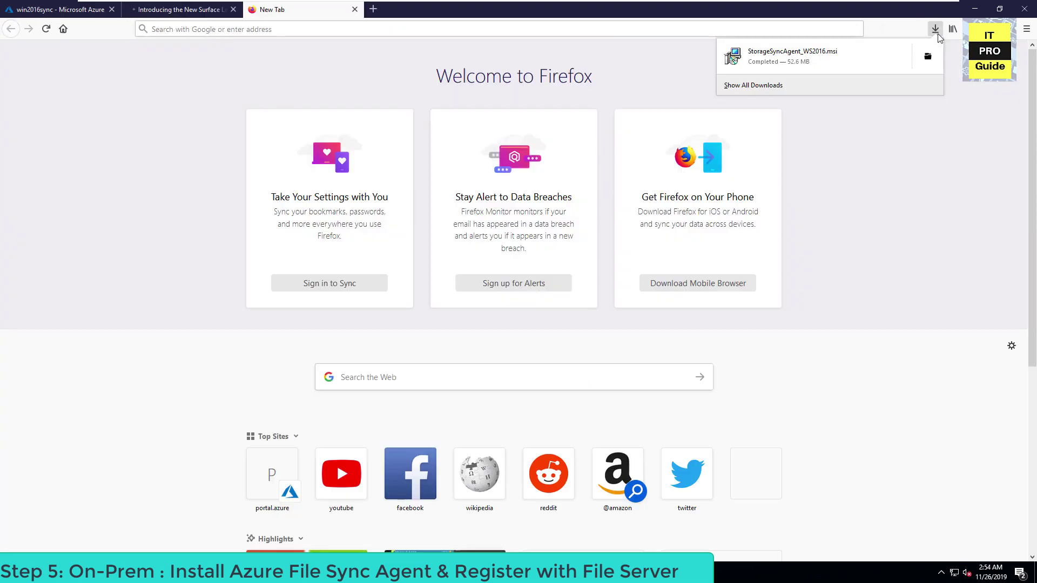
{"action": "double_click", "coordinate": [911, 13]}
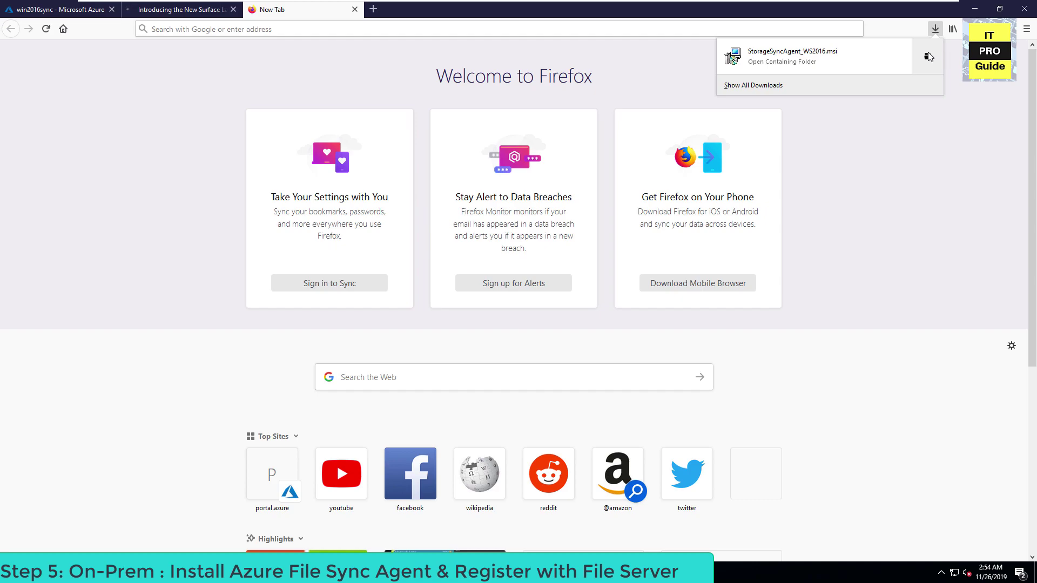
- Install the Storage Sync Agent from StorageSyncAgent_WS2016 with default location, proxy and Microsoft Update settings
{"action": "left_click", "coordinate": [927, 56]}
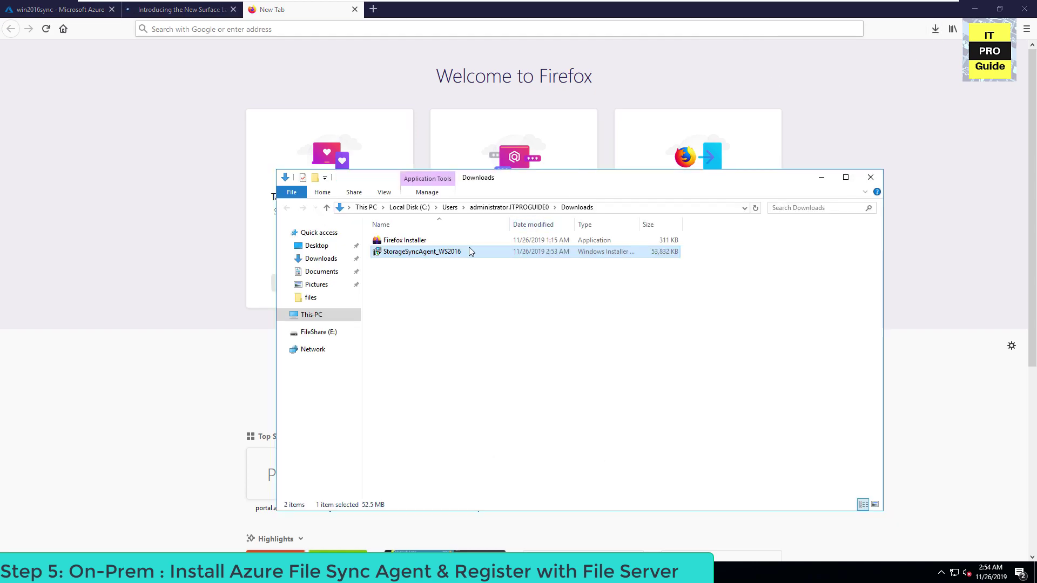
{"action": "double_click", "coordinate": [453, 254]}
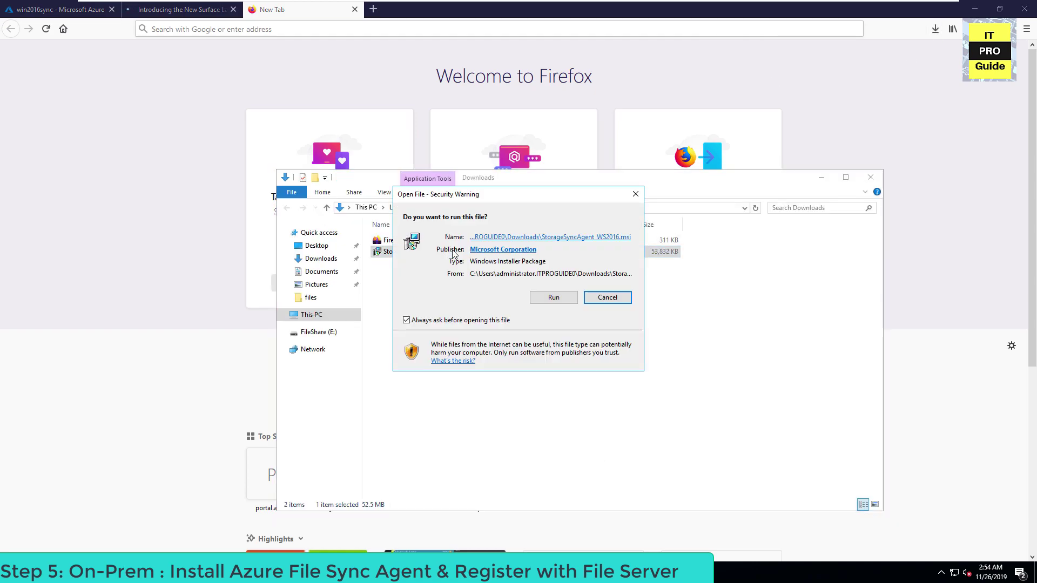
{"action": "left_click", "coordinate": [555, 297]}
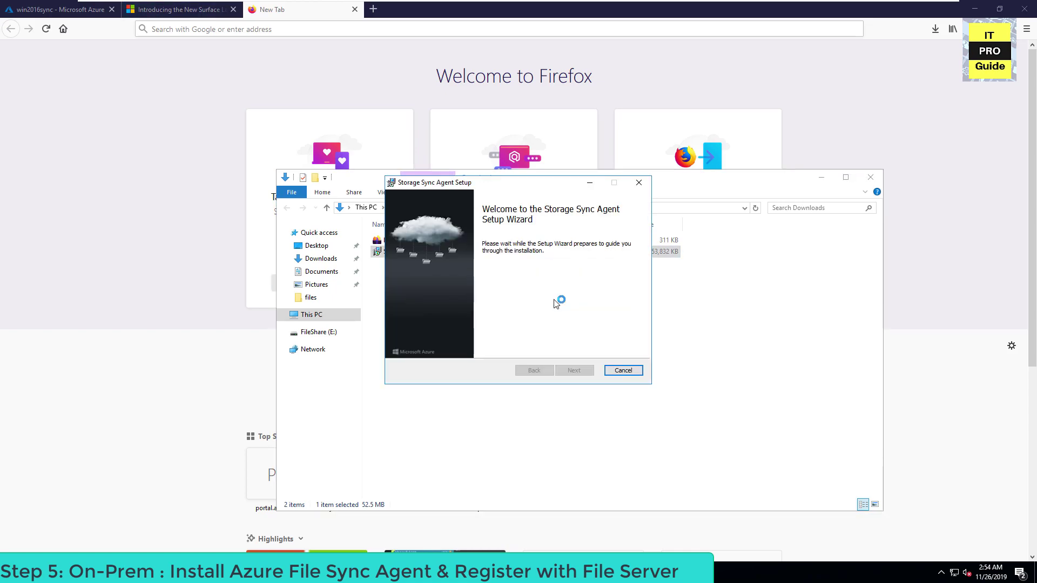
{"action": "left_click", "coordinate": [572, 371]}
{"action": "left_click", "coordinate": [573, 371]}
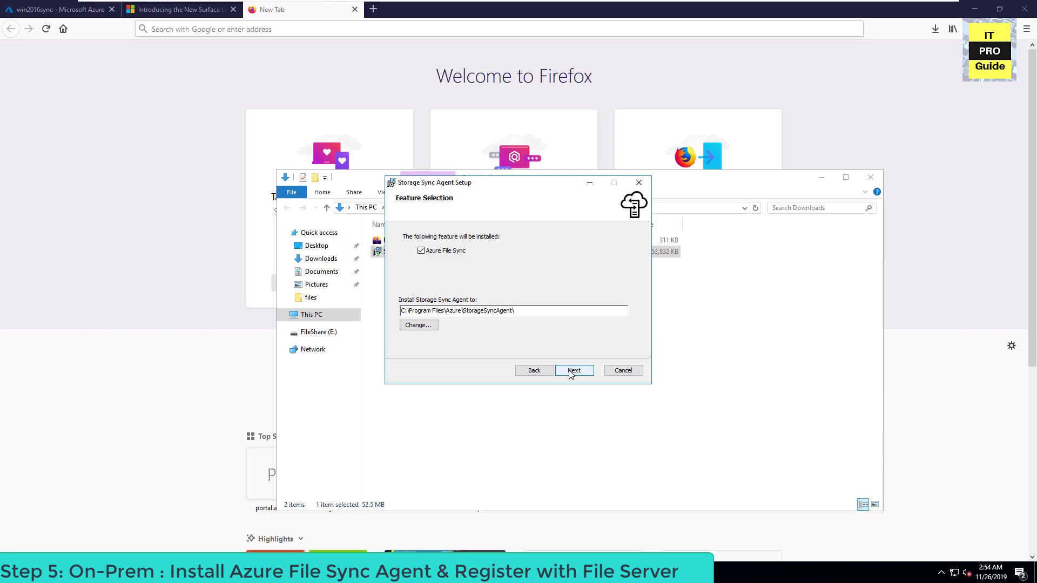
{"action": "left_click", "coordinate": [572, 370]}
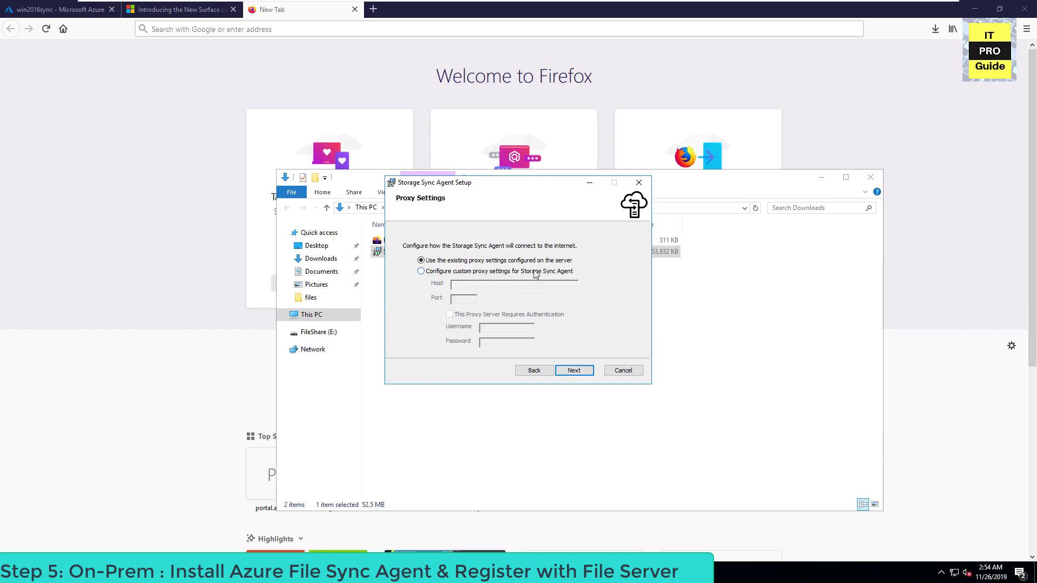
{"action": "left_click", "coordinate": [573, 371]}
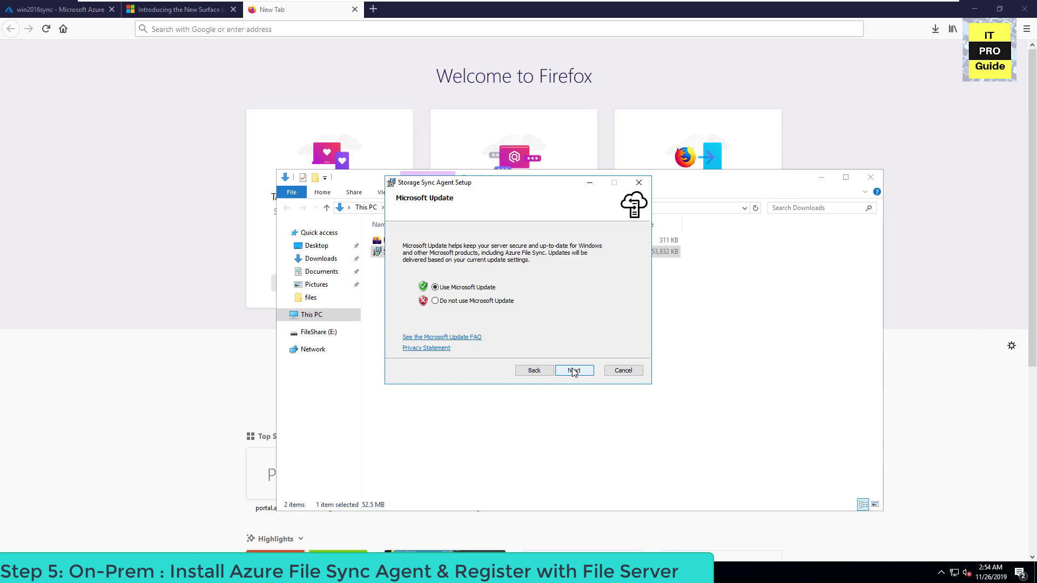
{"action": "left_click", "coordinate": [573, 370]}
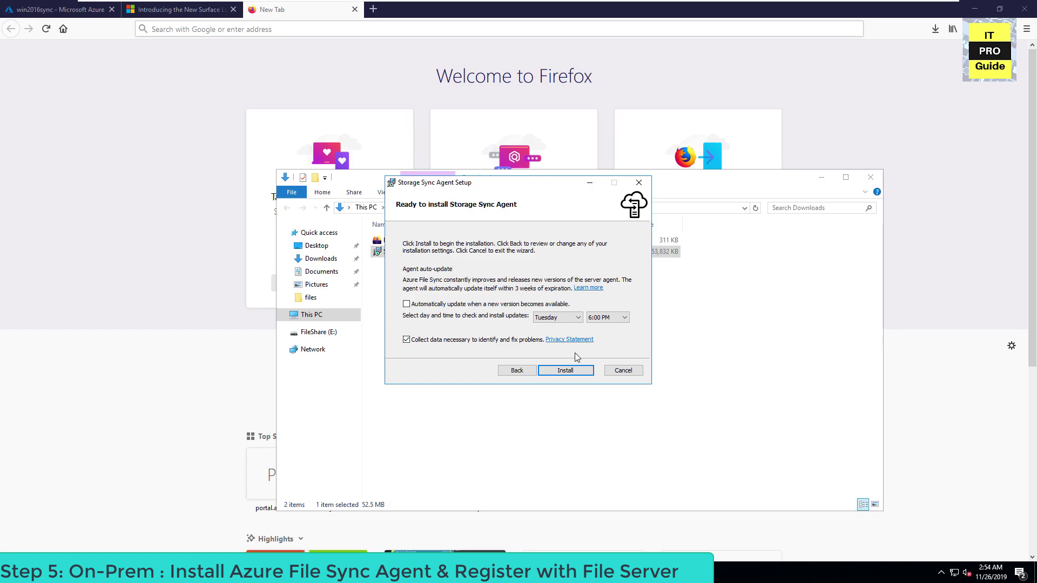
{"action": "left_click", "coordinate": [565, 371]}
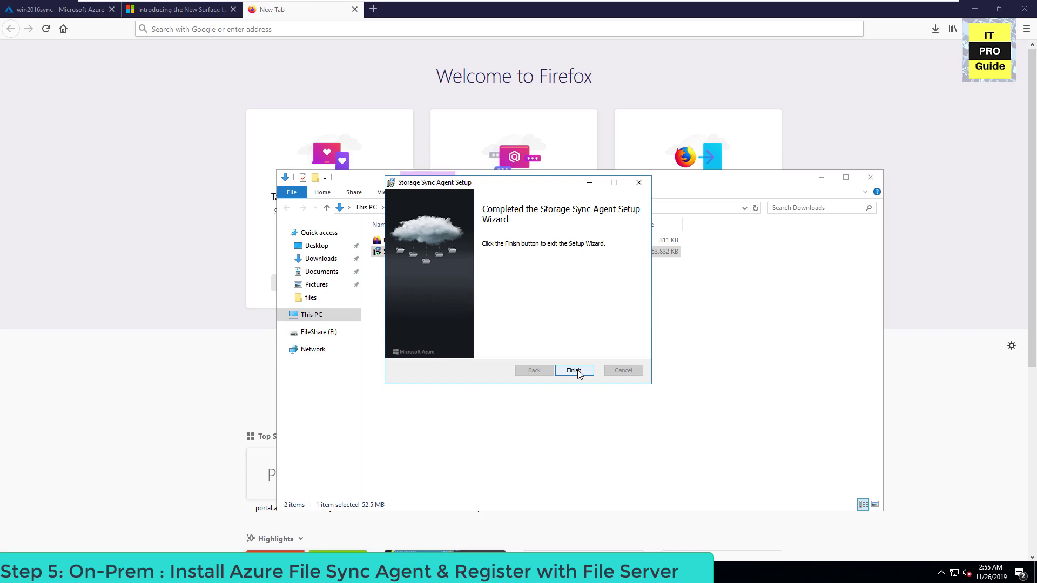
{"action": "left_click", "coordinate": [574, 371]}
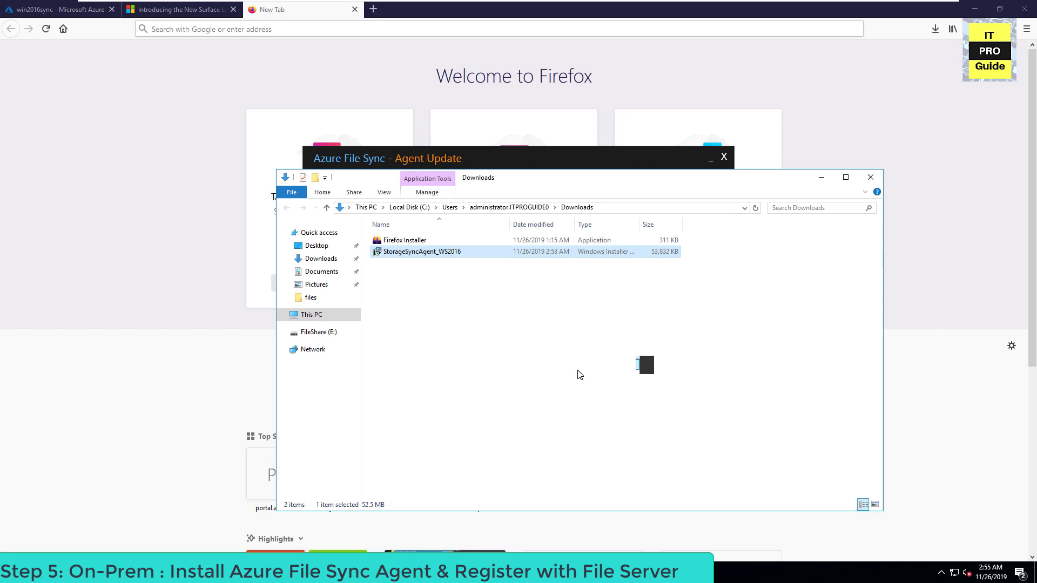
{"action": "left_click", "coordinate": [821, 177]}
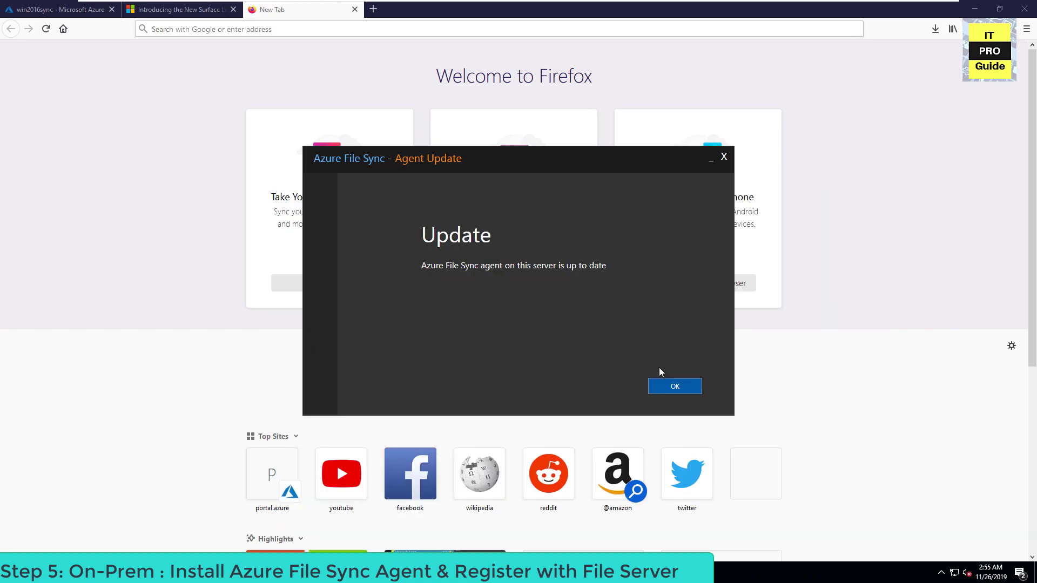
- Dismiss the agent update notice and sign in to Azure with the Azure Public Cloud environment
{"action": "left_click", "coordinate": [659, 384]}
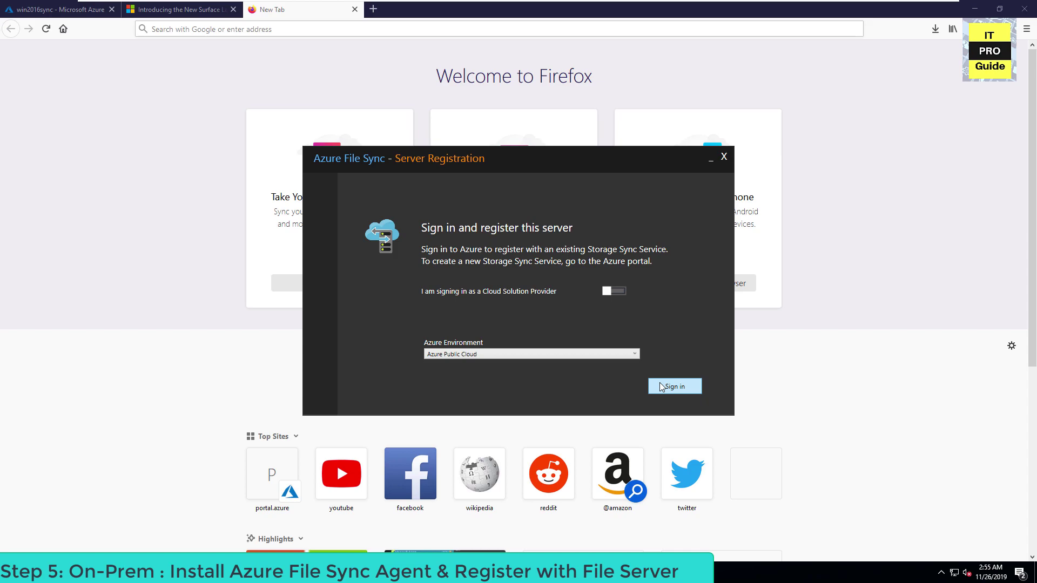
{"action": "left_click", "coordinate": [634, 354]}
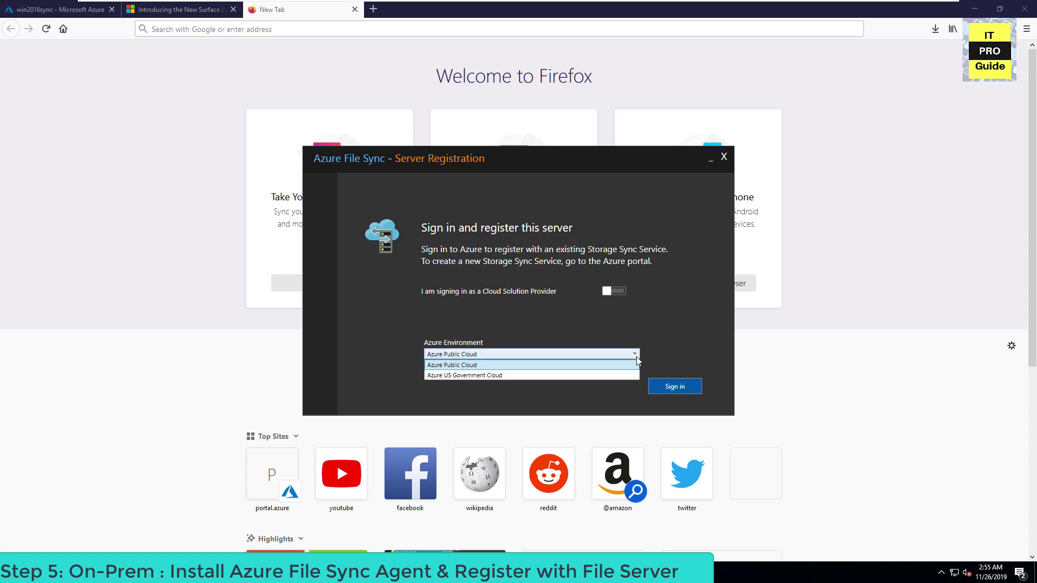
{"action": "left_click", "coordinate": [636, 357]}
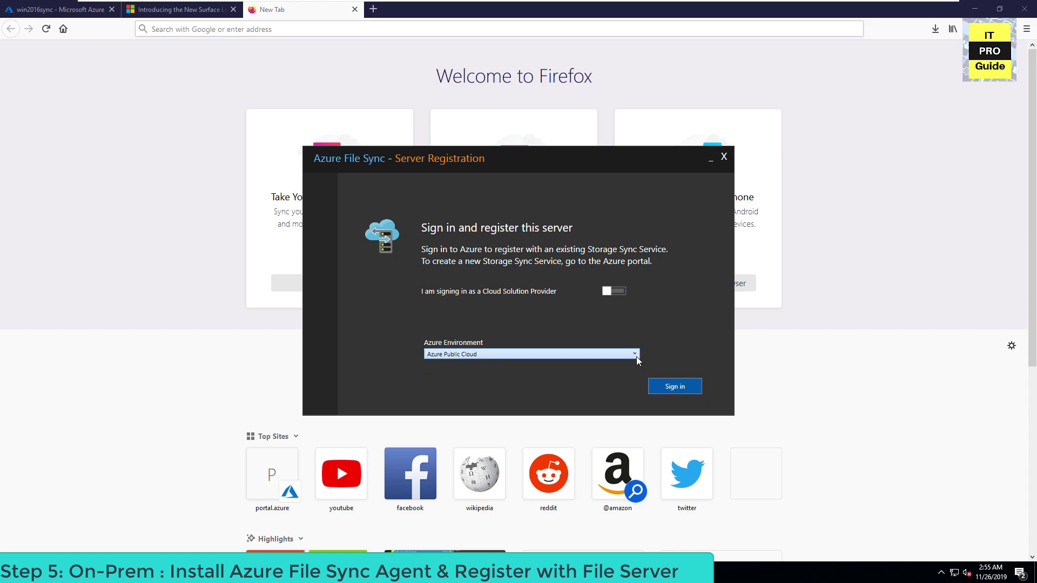
{"action": "left_click", "coordinate": [659, 387]}
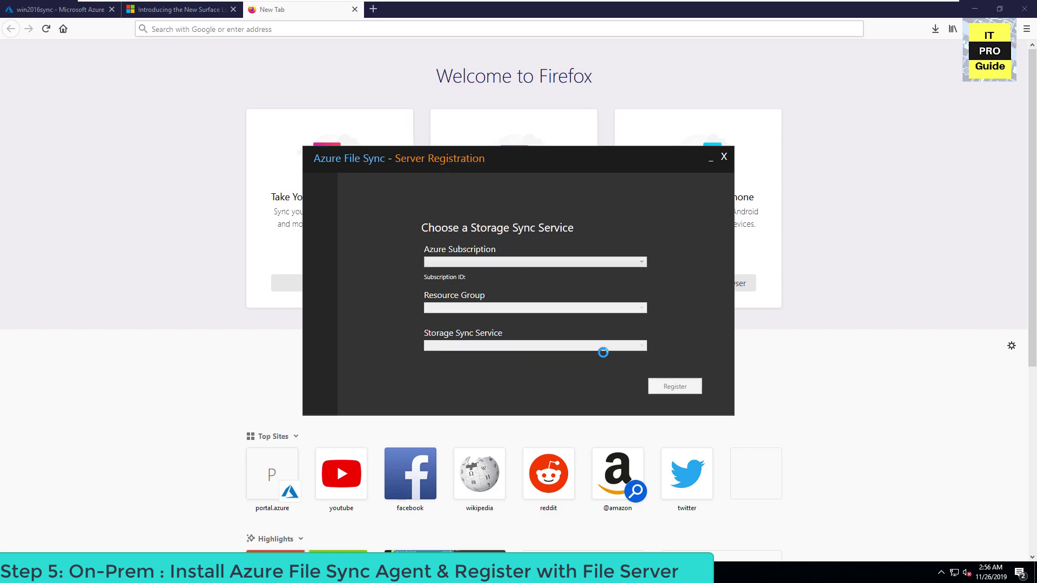
{"action": "left_click", "coordinate": [537, 263]}
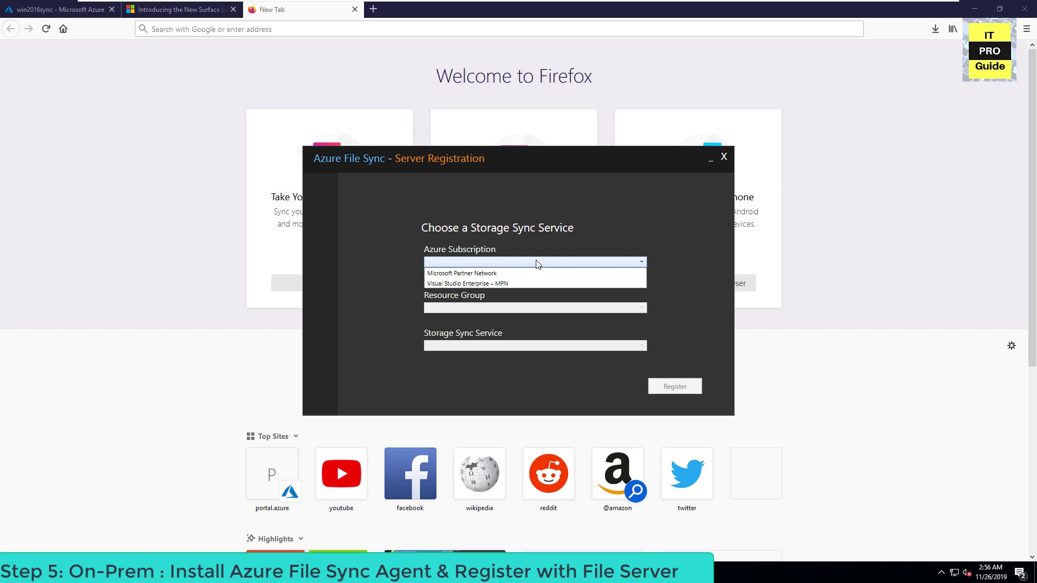
- Register the server to win2016sync in the FileRes resource group under the Microsoft Partner Network subscription
{"action": "left_click", "coordinate": [510, 274]}
{"action": "left_click", "coordinate": [481, 308]}
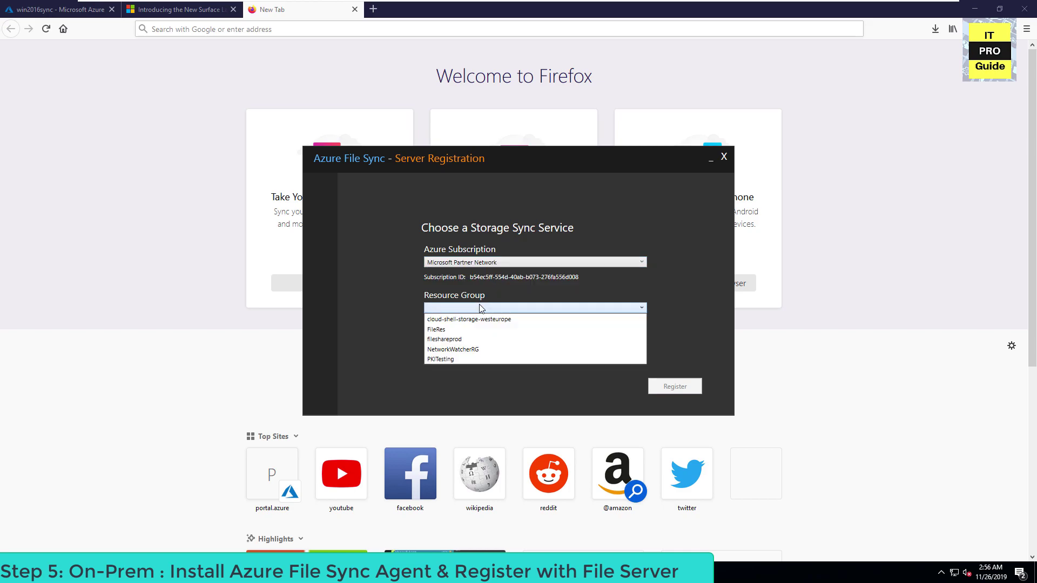
{"action": "left_click", "coordinate": [451, 333]}
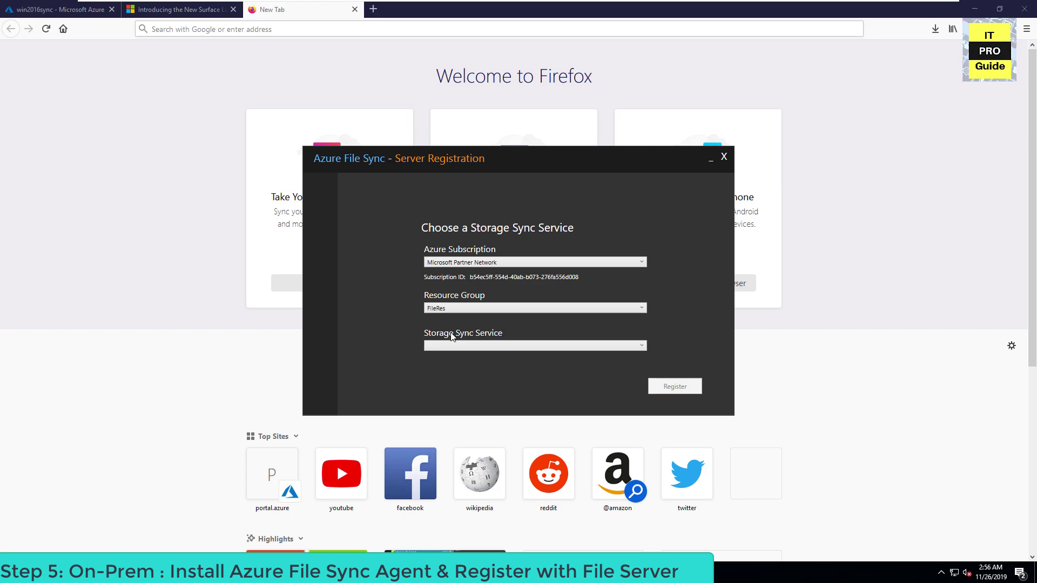
{"action": "left_click", "coordinate": [450, 344]}
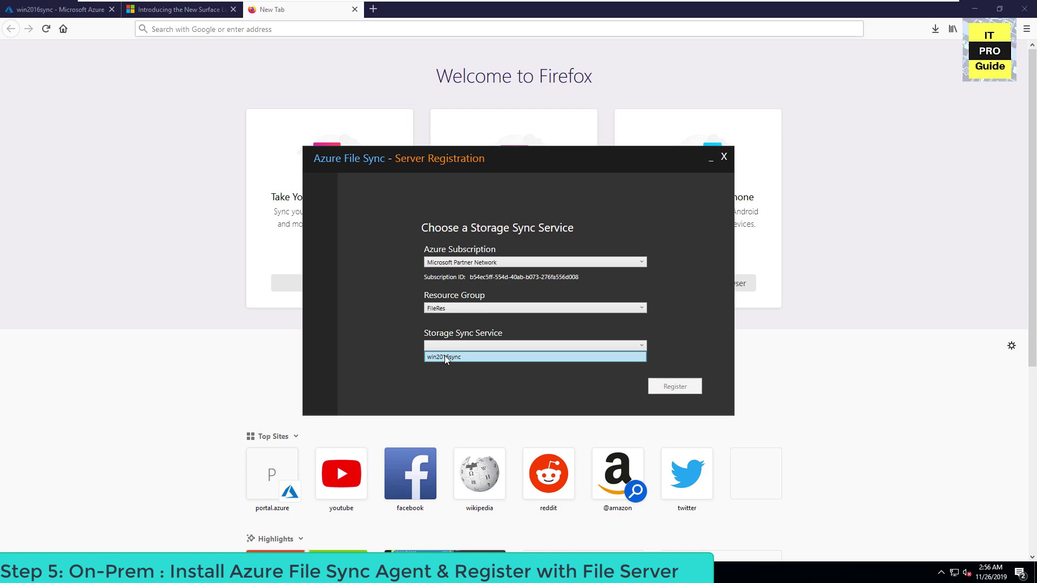
{"action": "left_click", "coordinate": [445, 357]}
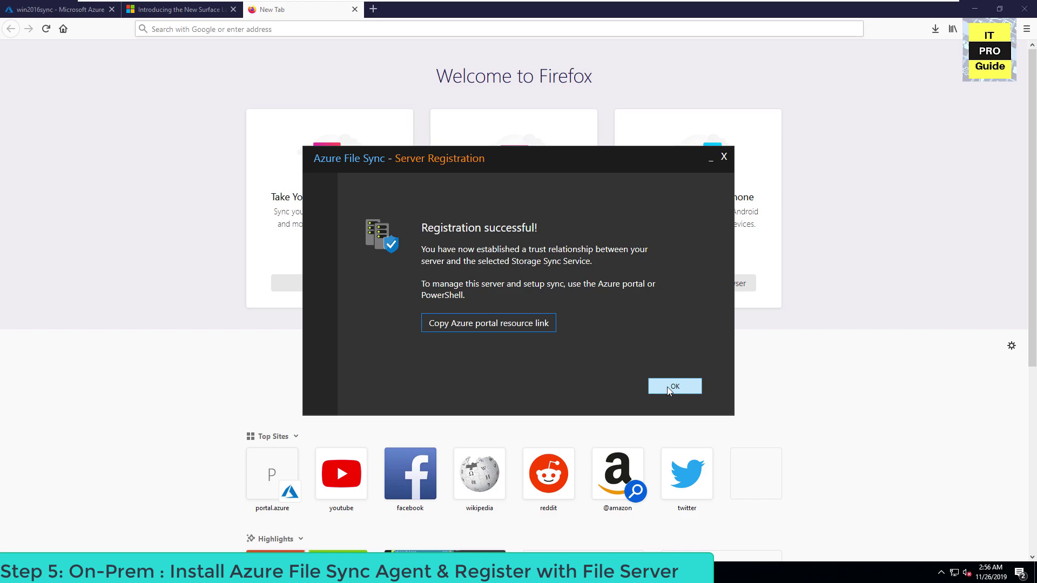
{"action": "left_click", "coordinate": [667, 390]}
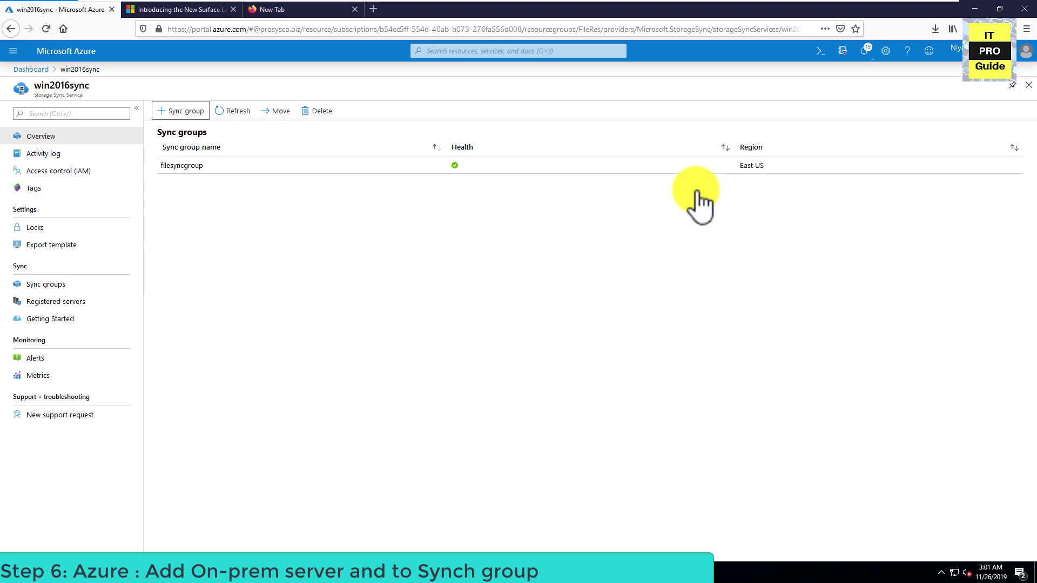
- Open filesyncgroup and add a server endpoint with registered server FileServer.itproguide.online
{"action": "middle_click", "coordinate": [190, 11]}
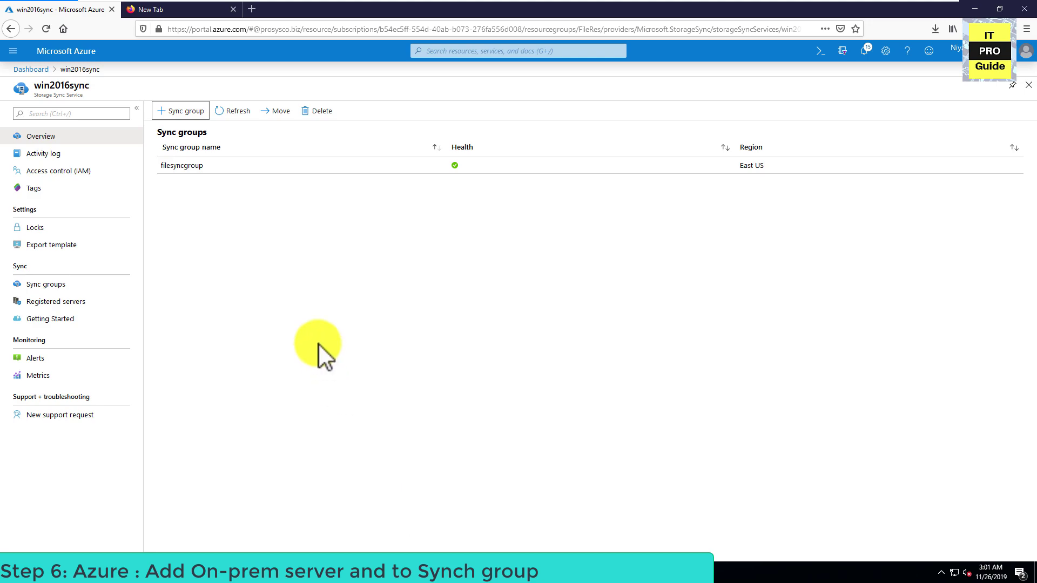
{"action": "left_click", "coordinate": [195, 166]}
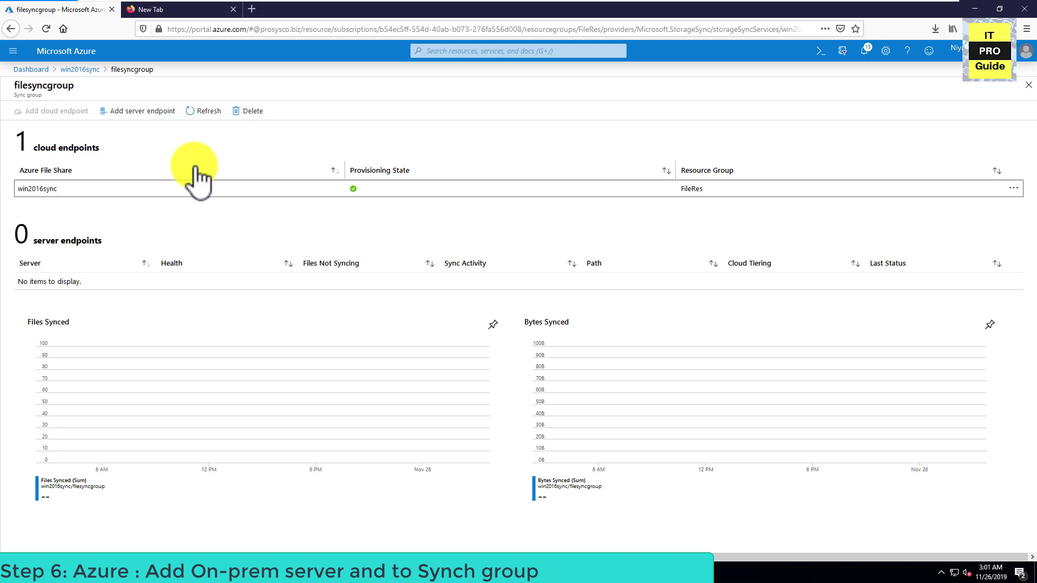
{"action": "left_click", "coordinate": [153, 112]}
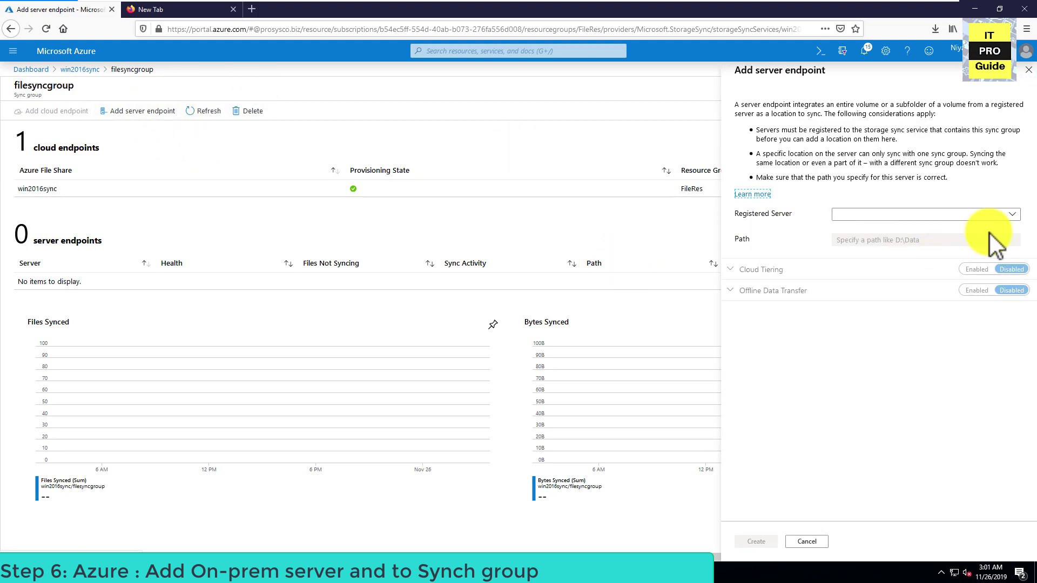
{"action": "left_click", "coordinate": [1012, 216]}
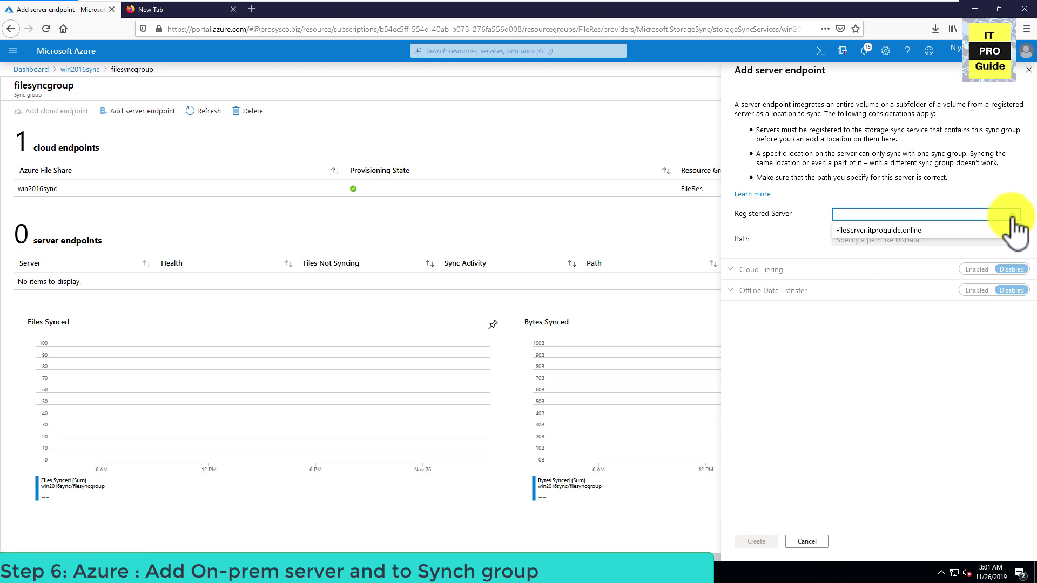
{"action": "left_click", "coordinate": [897, 231]}
{"action": "left_click", "coordinate": [899, 239]}
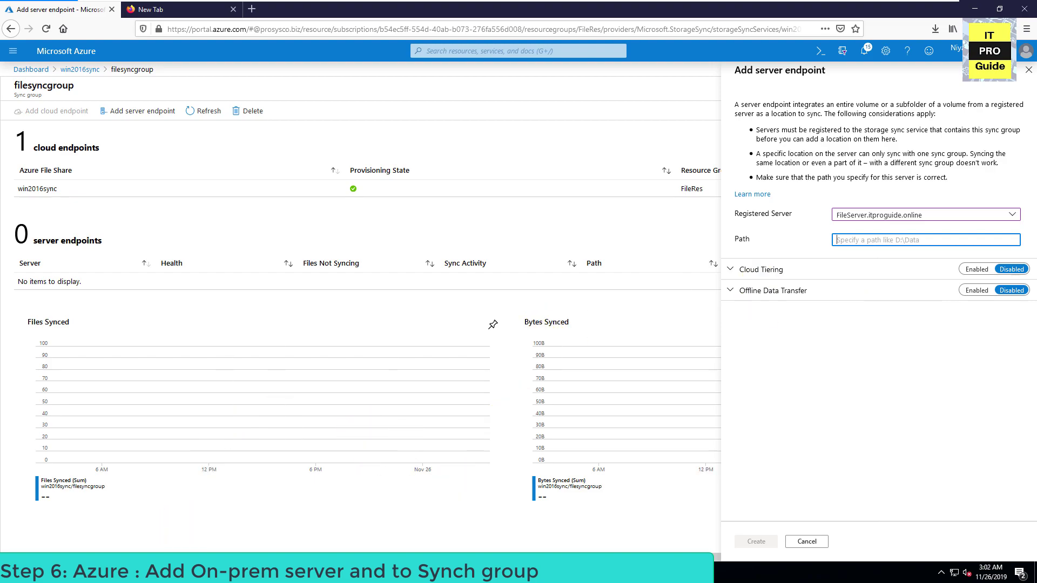
{"action": "left_click", "coordinate": [151, 536]}
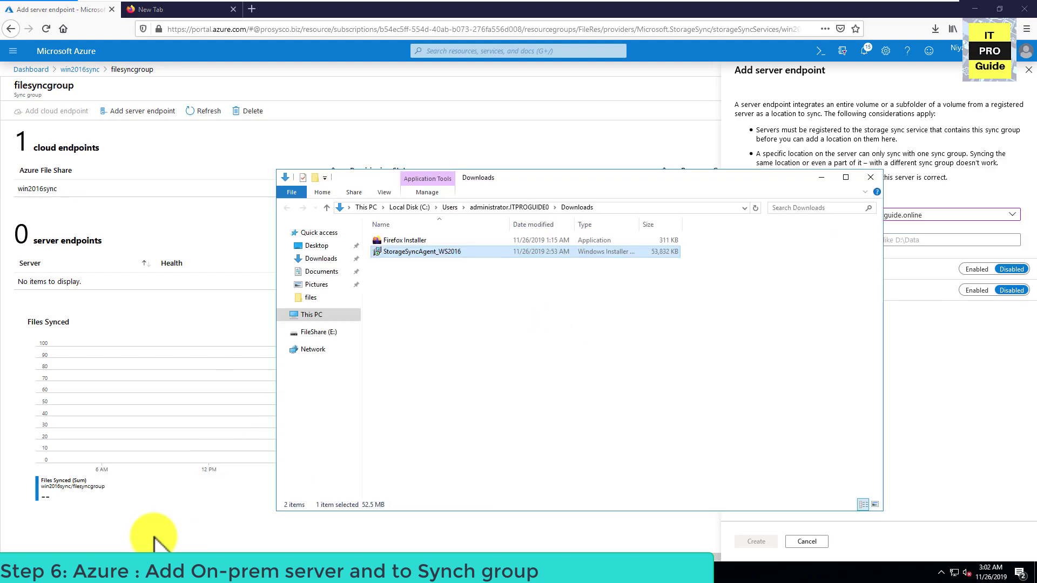
- Set the endpoint path to E:\ and enable cloud tiering, keeping 20% volume free space
{"action": "left_click", "coordinate": [310, 332]}
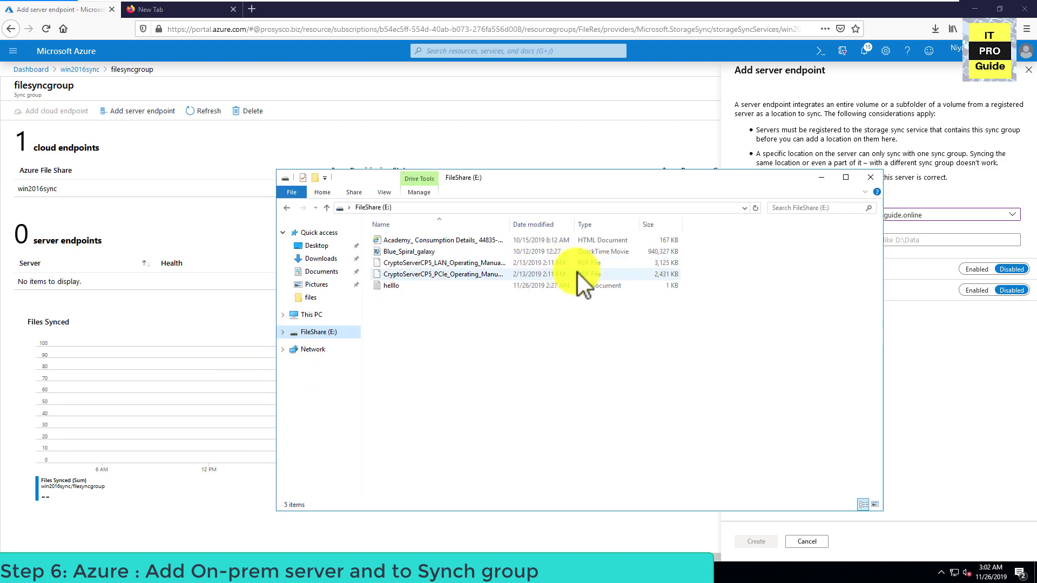
{"action": "left_click", "coordinate": [826, 177]}
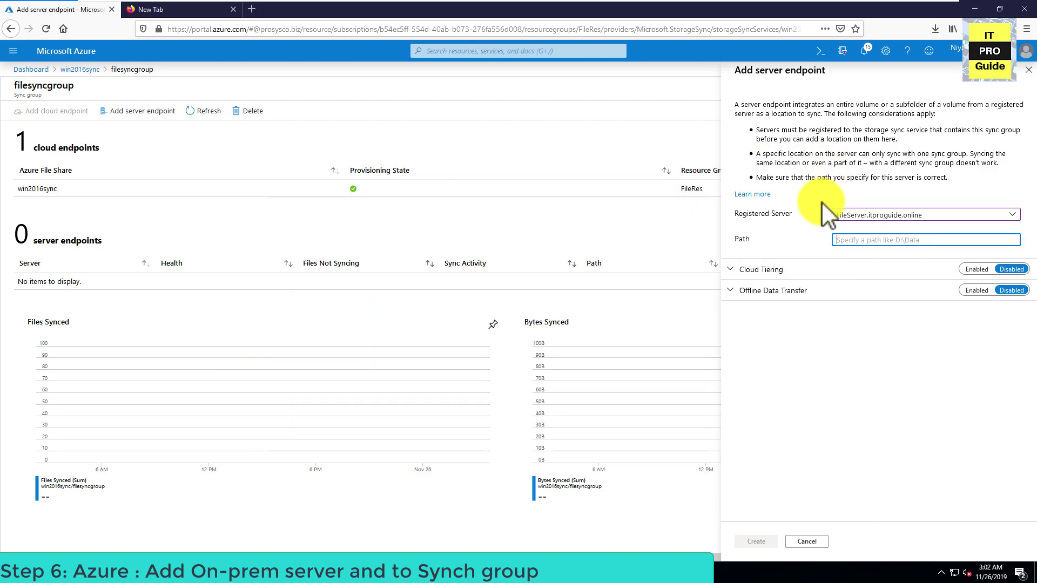
{"action": "left_click", "coordinate": [837, 228]}
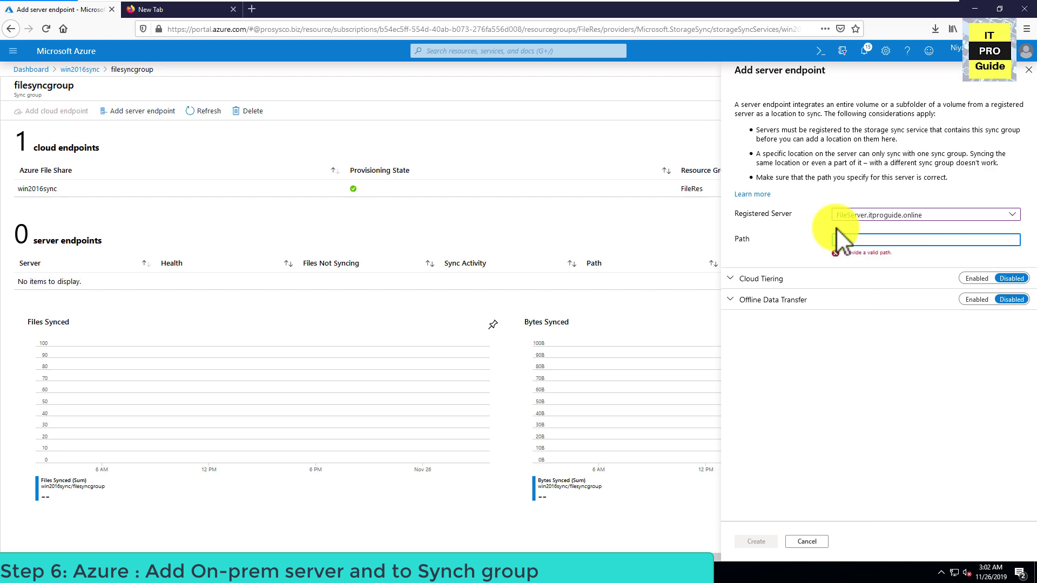
{"action": "type", "text": "E:\\"}
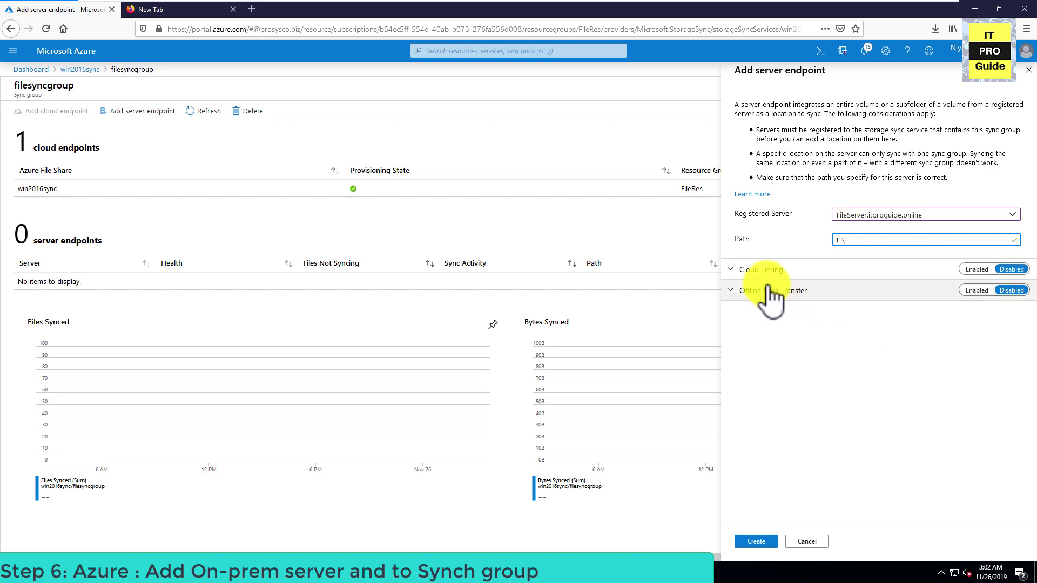
{"action": "left_click", "coordinate": [737, 273]}
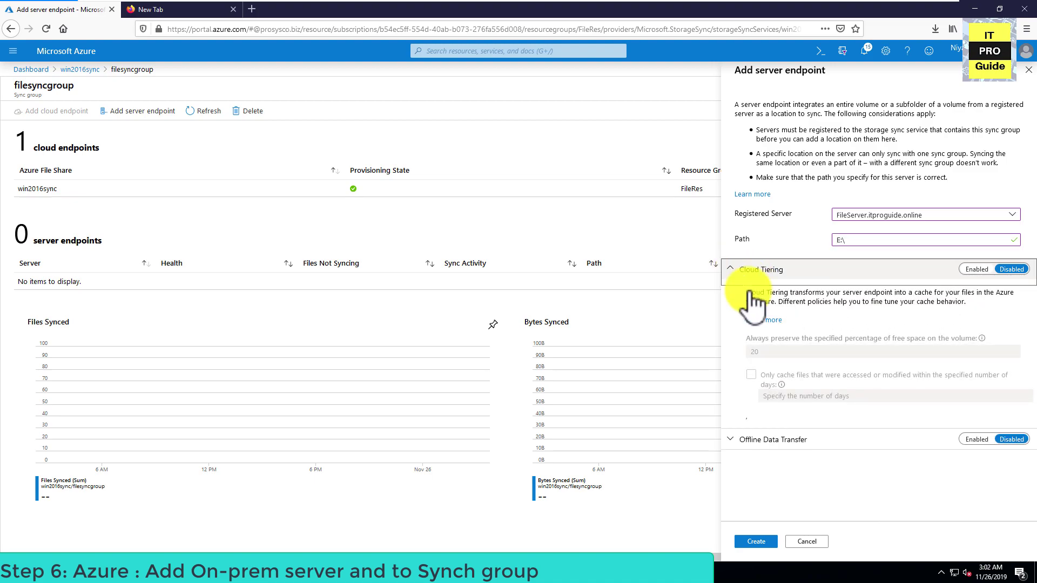
{"action": "left_click", "coordinate": [987, 268]}
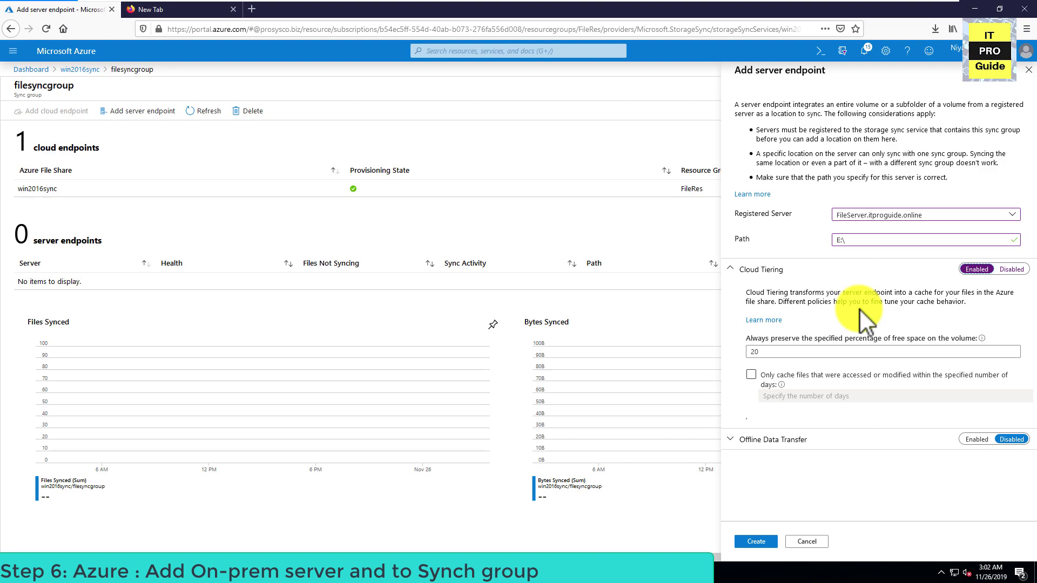
{"action": "left_click", "coordinate": [741, 441]}
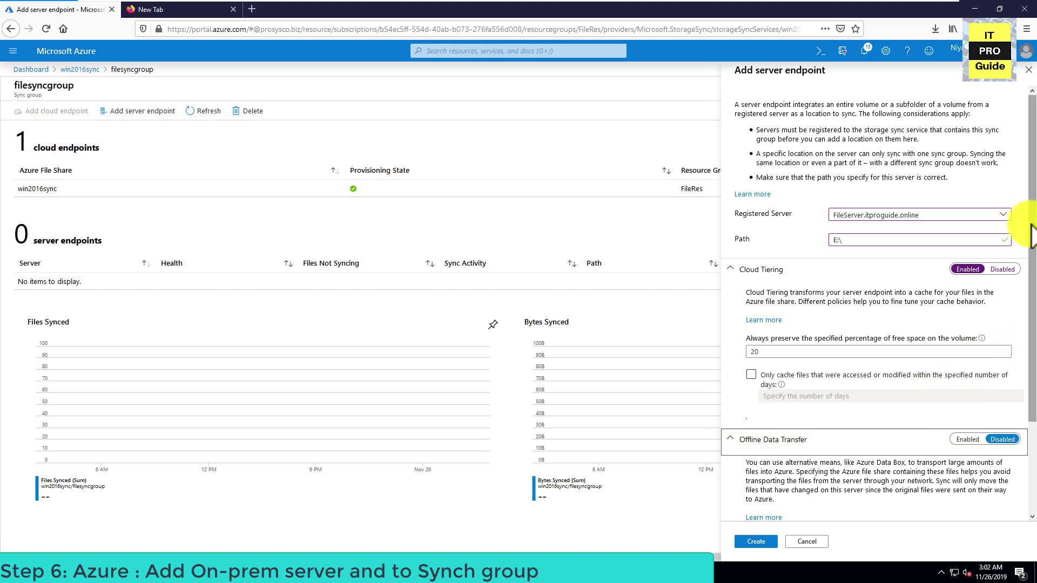
- Review the settings and create the FileServer.itproguide.online endpoint at E:\
{"action": "scroll", "coordinate": [1030, 305], "scroll_direction": "down", "scroll_amount": 2}
{"action": "scroll", "coordinate": [1031, 294], "scroll_direction": "down", "scroll_amount": 2}
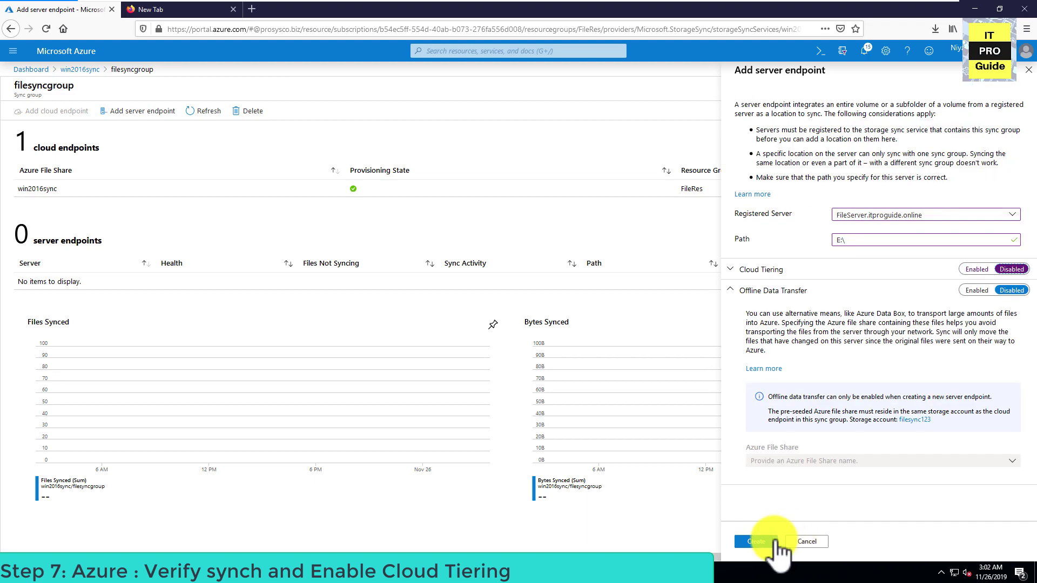
{"action": "left_click", "coordinate": [763, 541]}
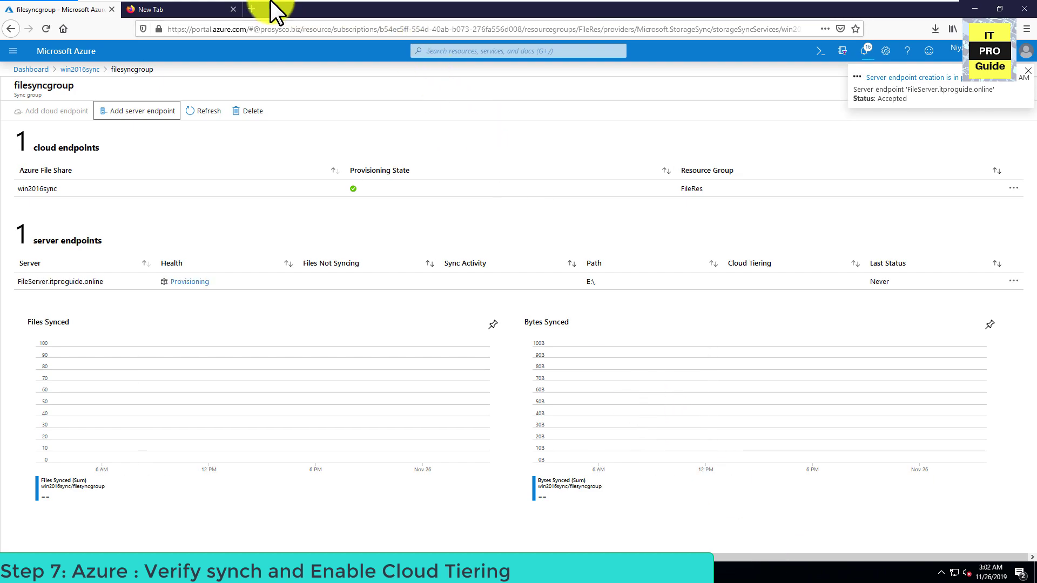
- Wait for the endpoint health to show Pending, then return to the win2016sync service
{"action": "mouse_move", "coordinate": [271, 1]}
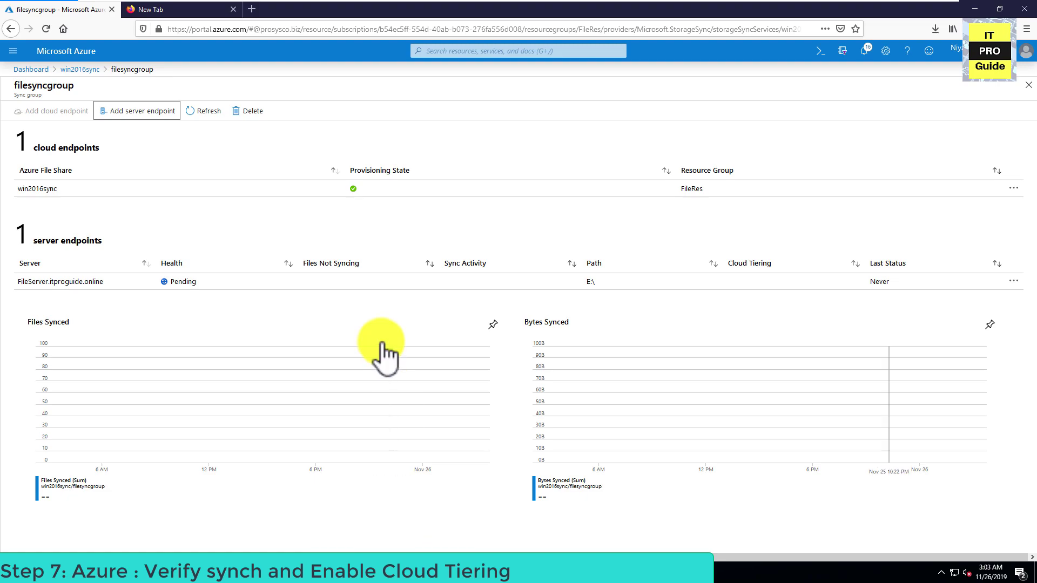
{"action": "left_click", "coordinate": [80, 69]}
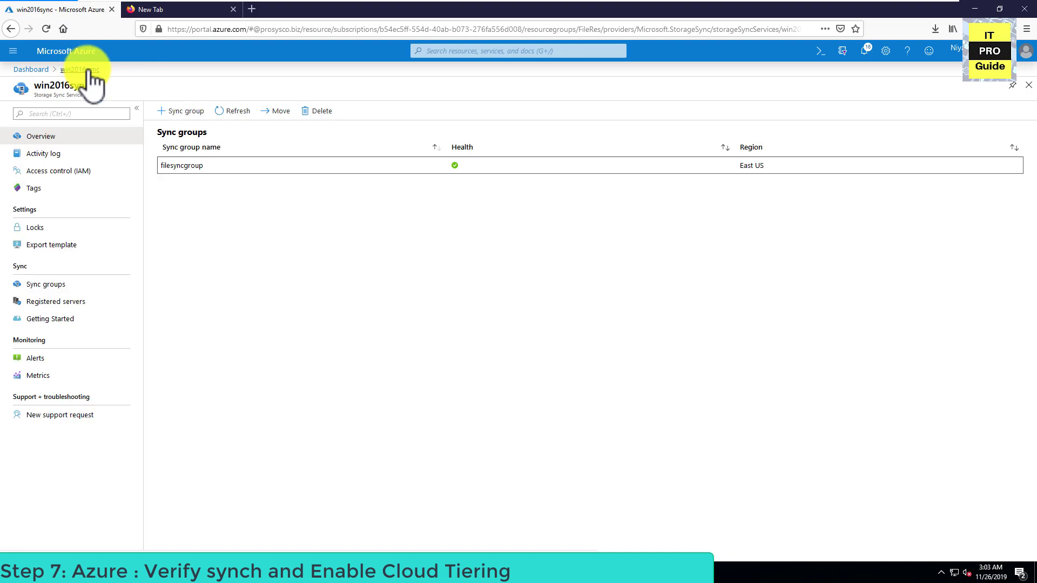
- Open the win2016sync file share in the filesync123 storage account
{"action": "left_click", "coordinate": [38, 69]}
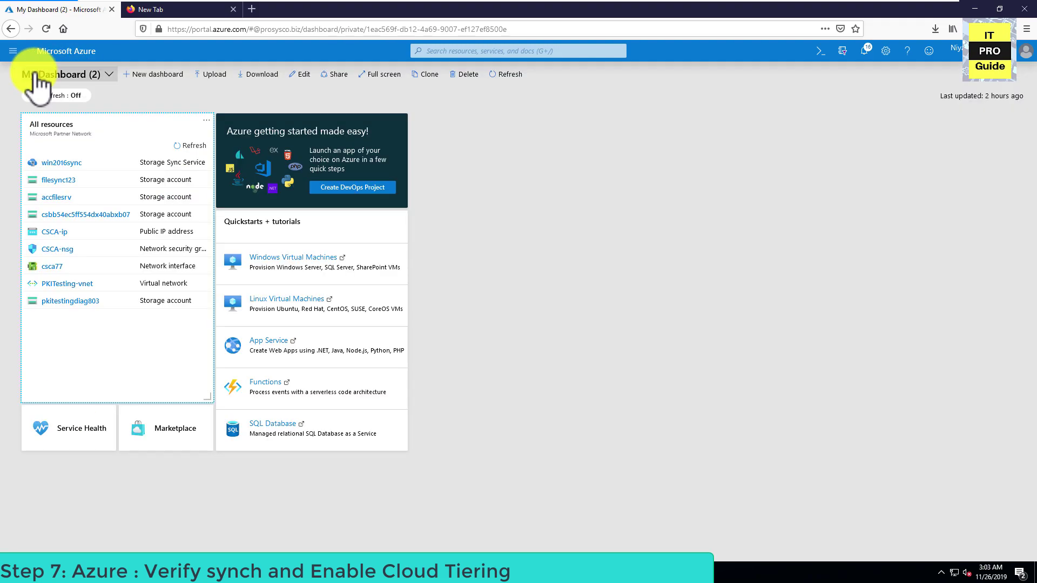
{"action": "left_click", "coordinate": [65, 181]}
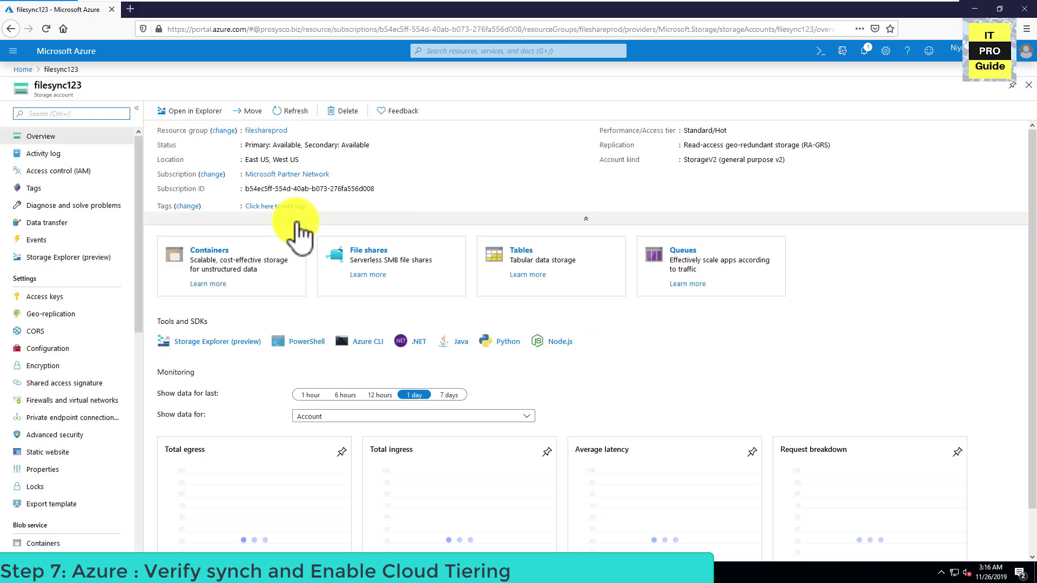
{"action": "left_click", "coordinate": [441, 268]}
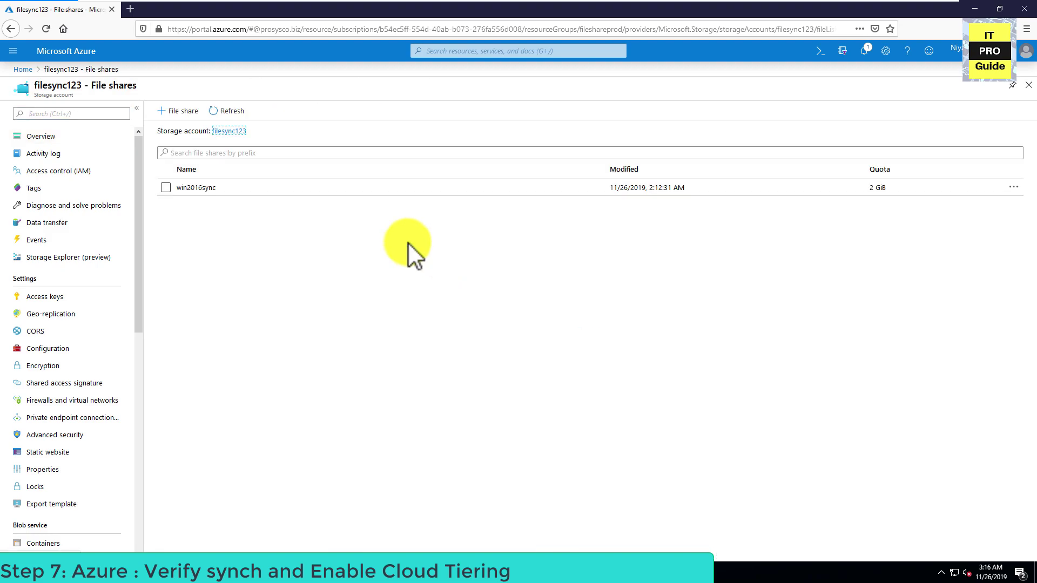
{"action": "left_click", "coordinate": [199, 188]}
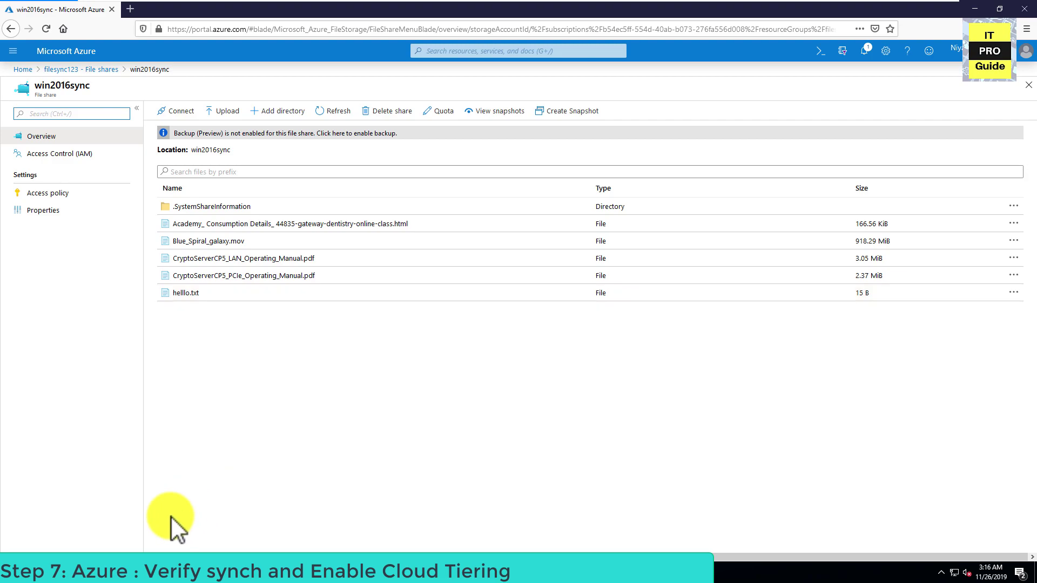
- Compare the share's five files with the FileShare (E:) drive, then return to Home
{"action": "left_click", "coordinate": [118, 571]}
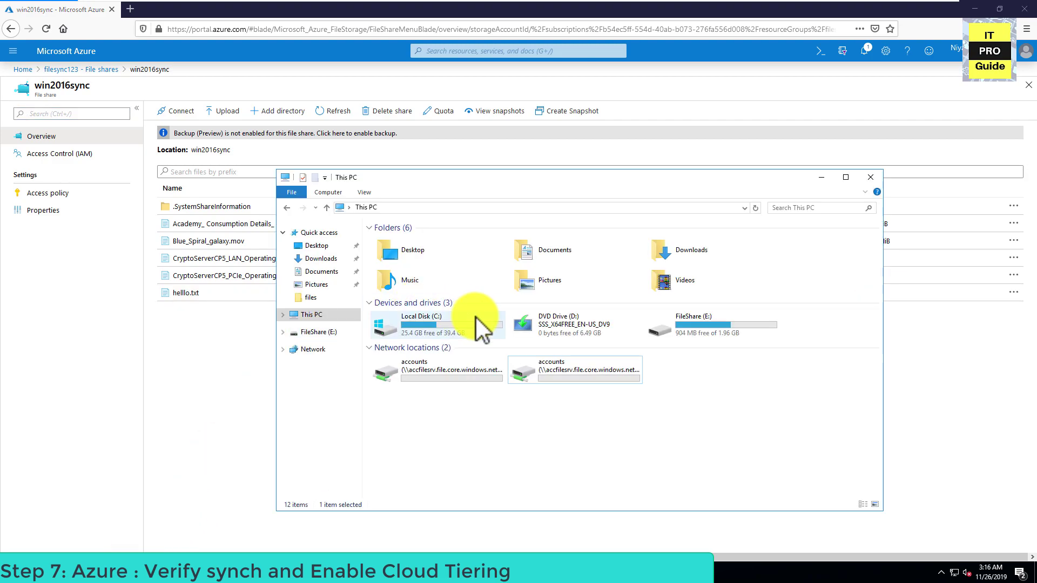
{"action": "left_click", "coordinate": [694, 329]}
{"action": "double_click", "coordinate": [695, 329]}
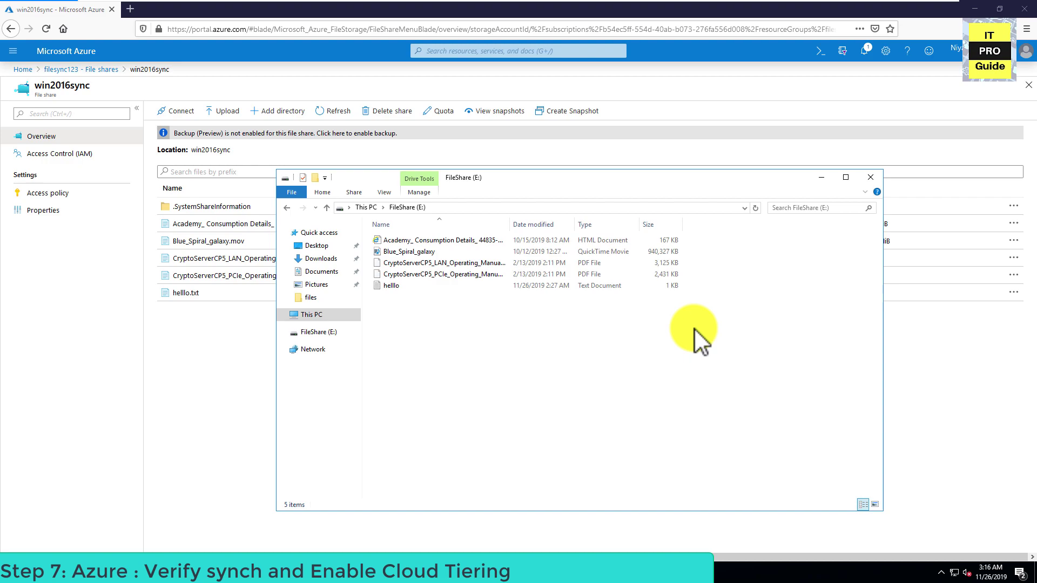
{"action": "left_click", "coordinate": [28, 76]}
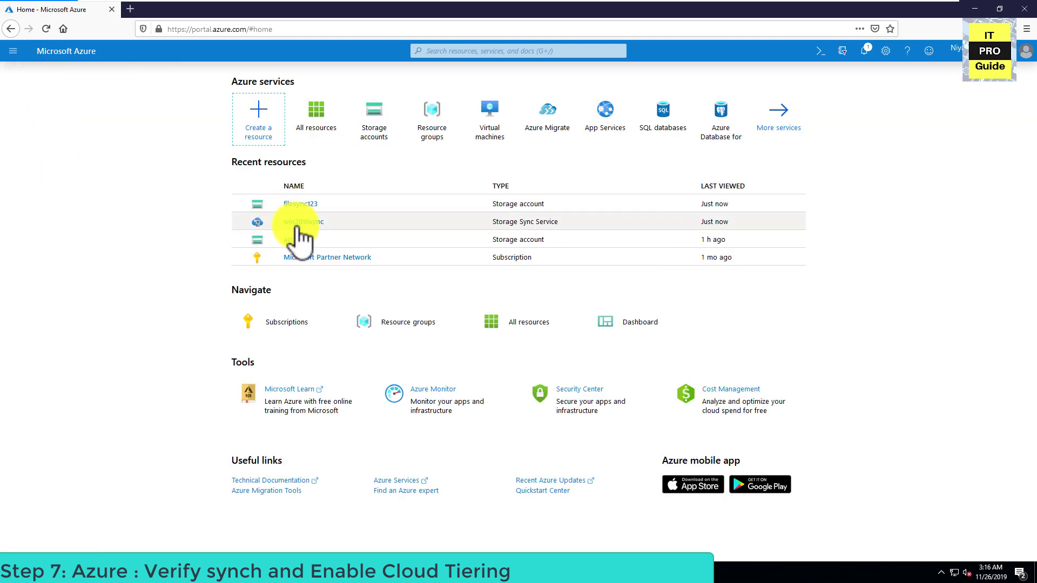
{"action": "left_click", "coordinate": [297, 223]}
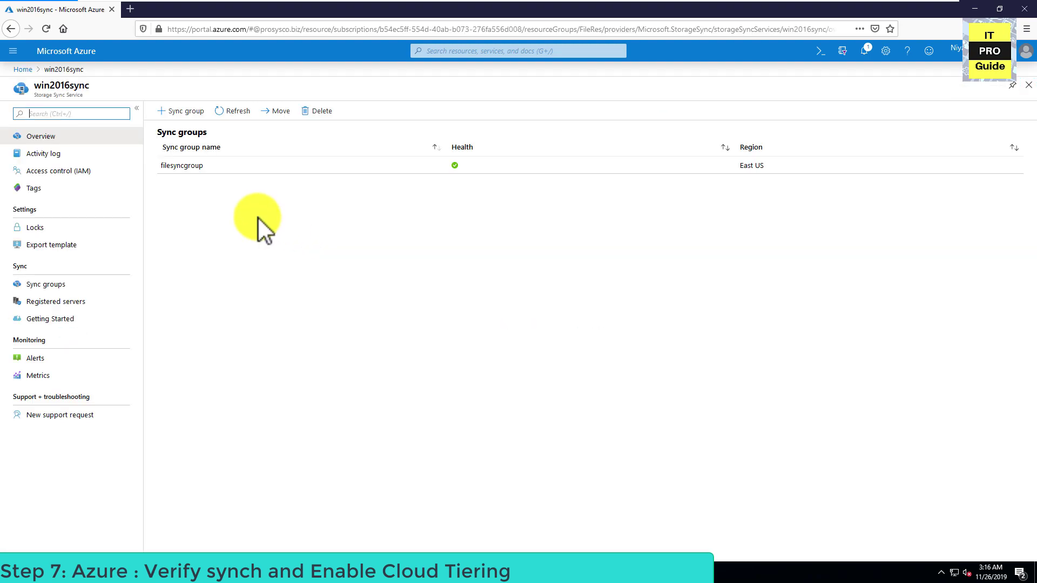
{"action": "left_click", "coordinate": [200, 172]}
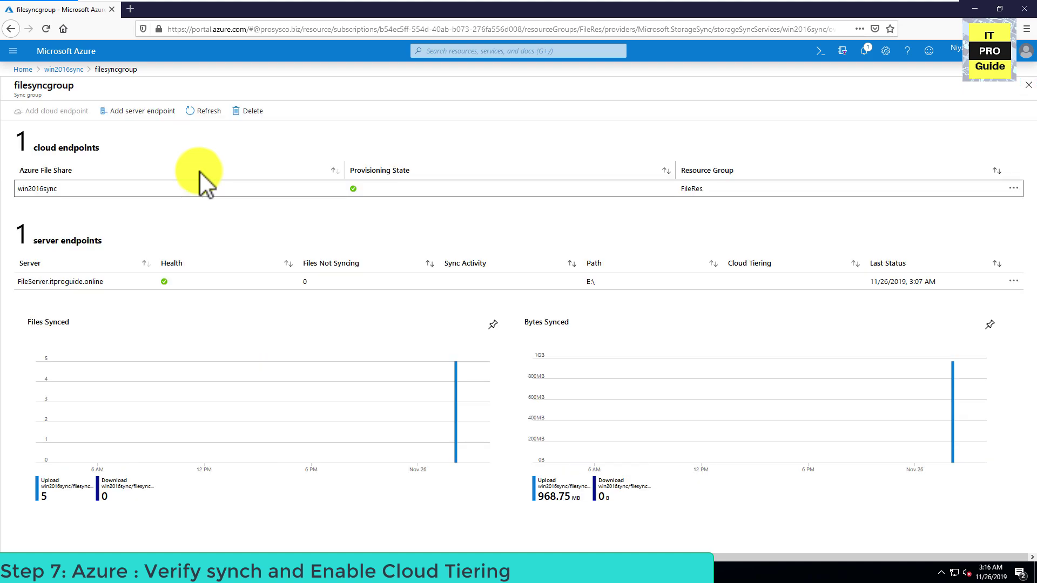
{"action": "left_click", "coordinate": [85, 283]}
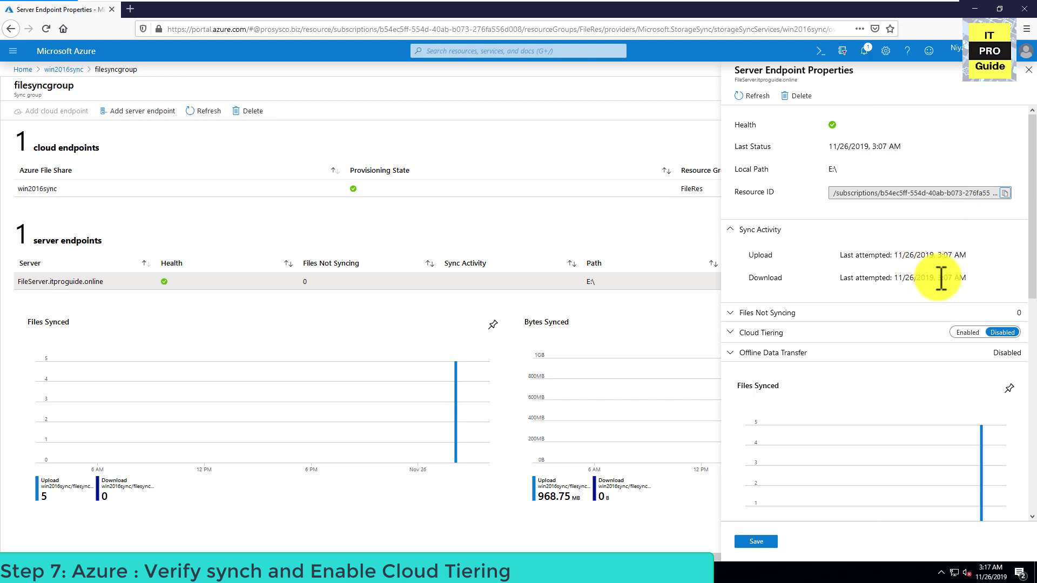
{"action": "left_click", "coordinate": [1033, 286]}
{"action": "left_click_drag", "start_coordinate": [1033, 286], "coordinate": [1025, 531]}
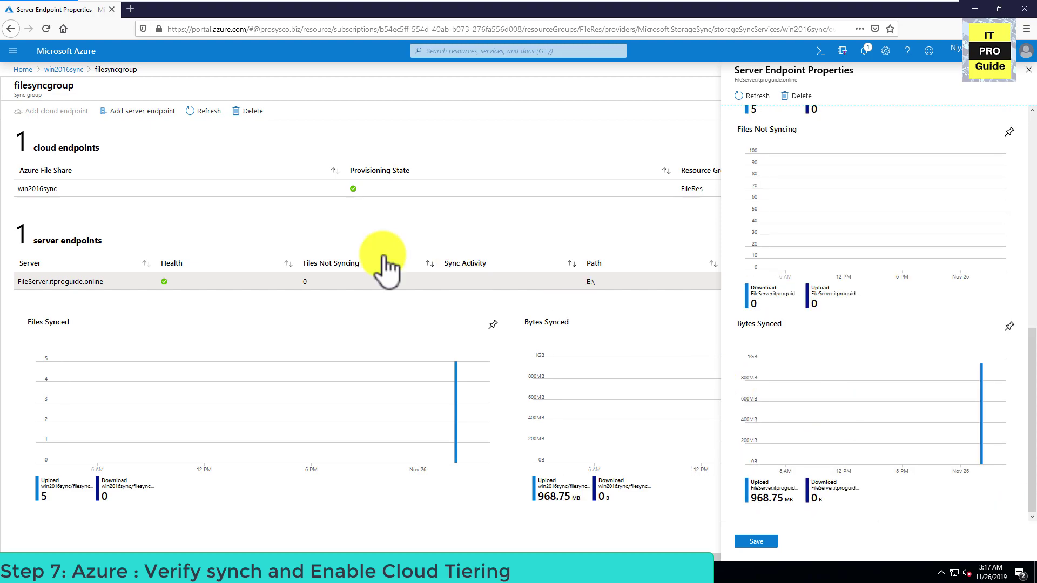
{"action": "left_click", "coordinate": [72, 70]}
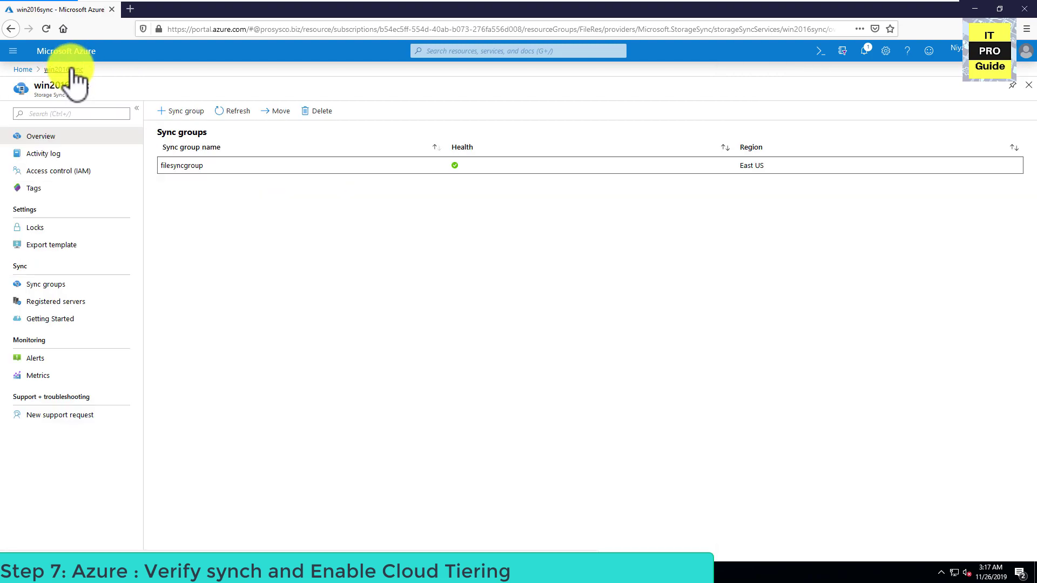
{"action": "left_click", "coordinate": [24, 70]}
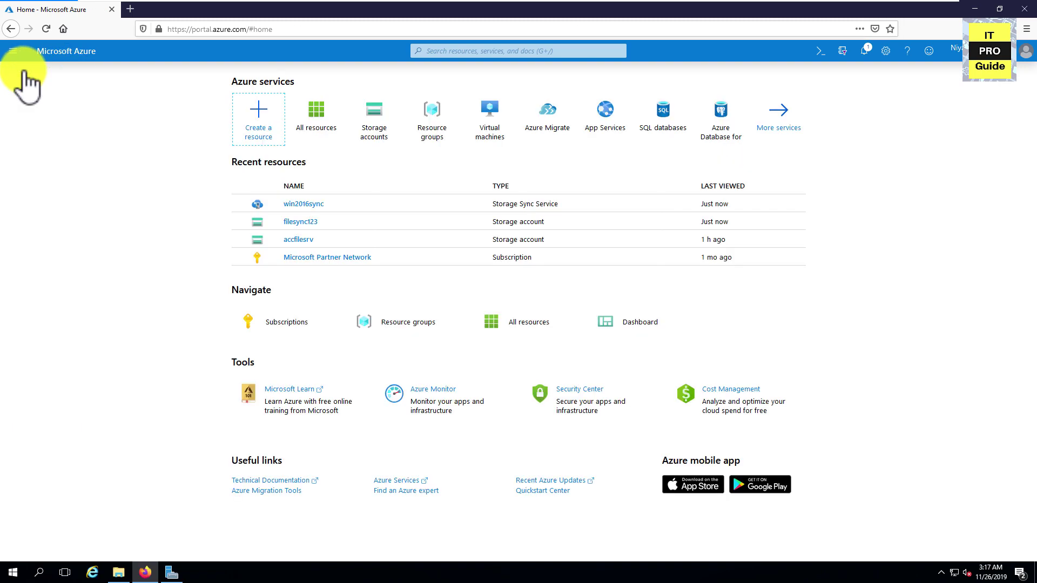